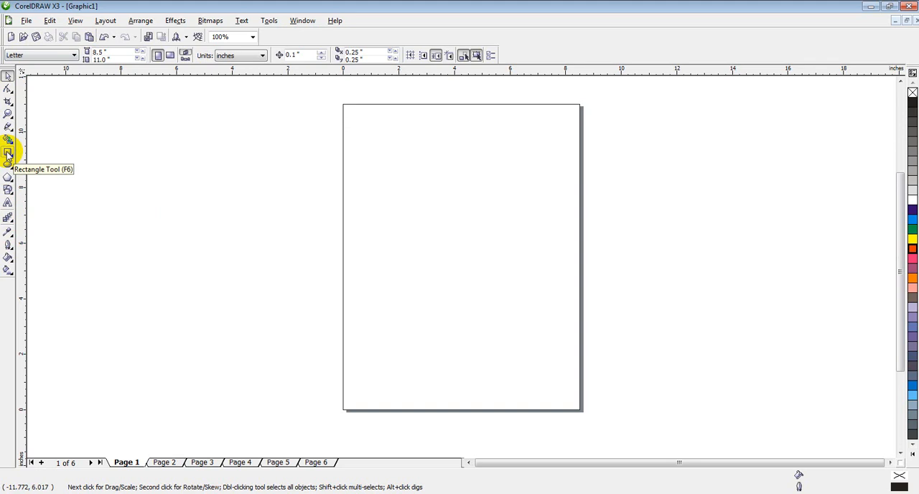
Step: Draw a rectangle about 4.71 by 3.99 inches on the page and move it to the page's lower-right area
{"action": "left_click", "coordinate": [8, 153]}
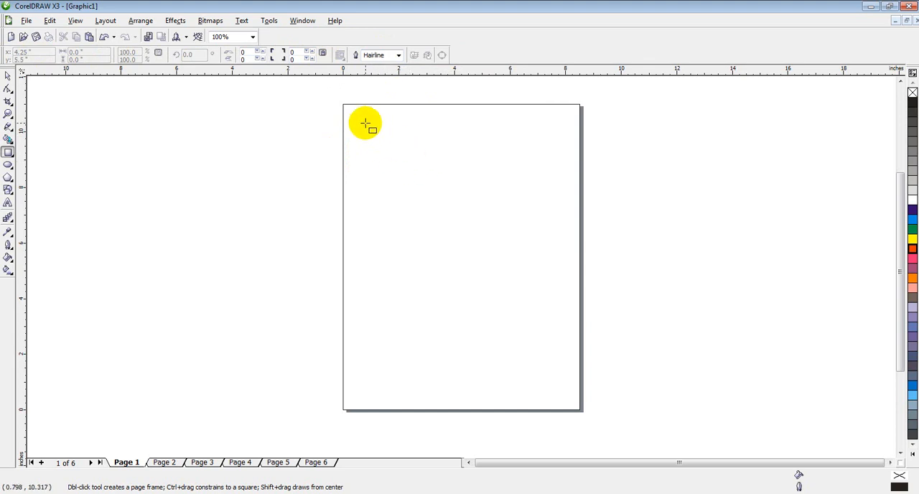
{"action": "left_click_drag", "start_coordinate": [365, 124], "coordinate": [496, 234]}
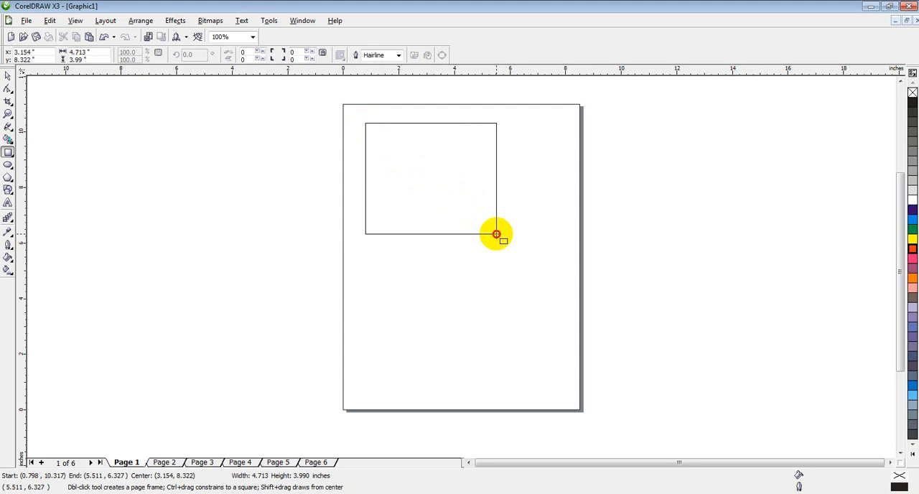
{"action": "left_click_drag", "start_coordinate": [496, 234], "coordinate": [496, 235]}
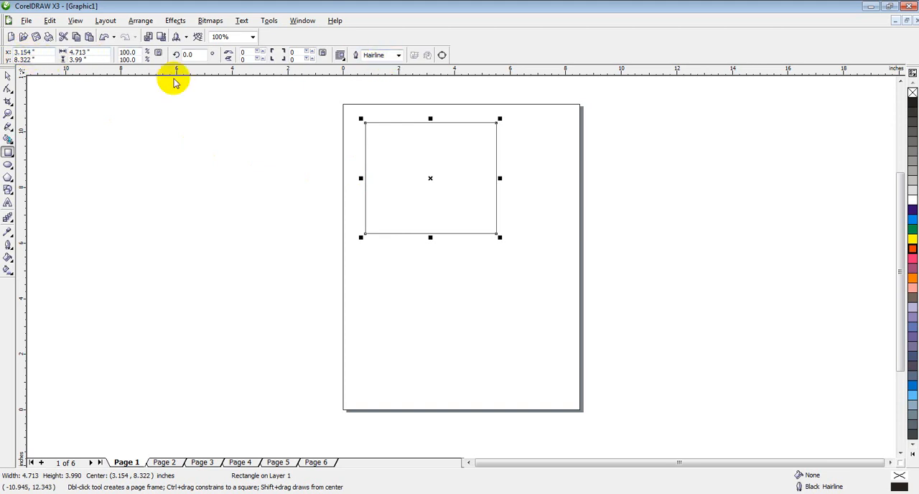
{"action": "left_click", "coordinate": [20, 53]}
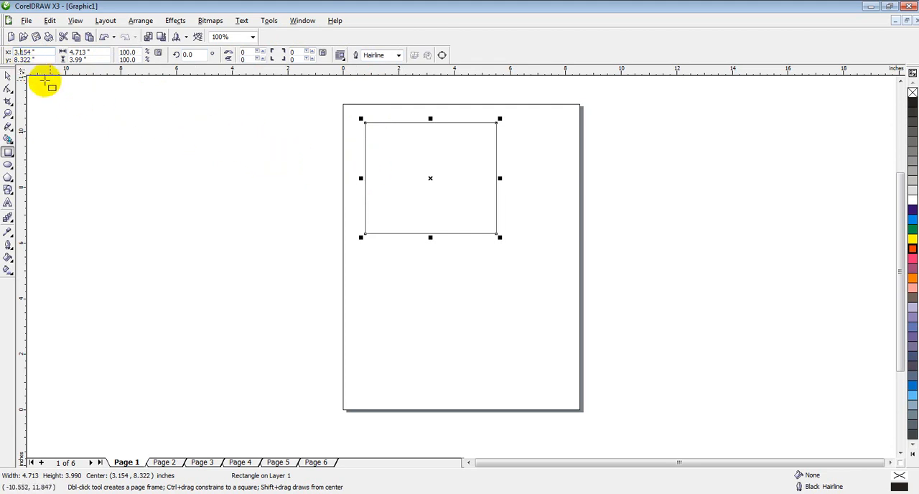
{"action": "left_click", "coordinate": [8, 75]}
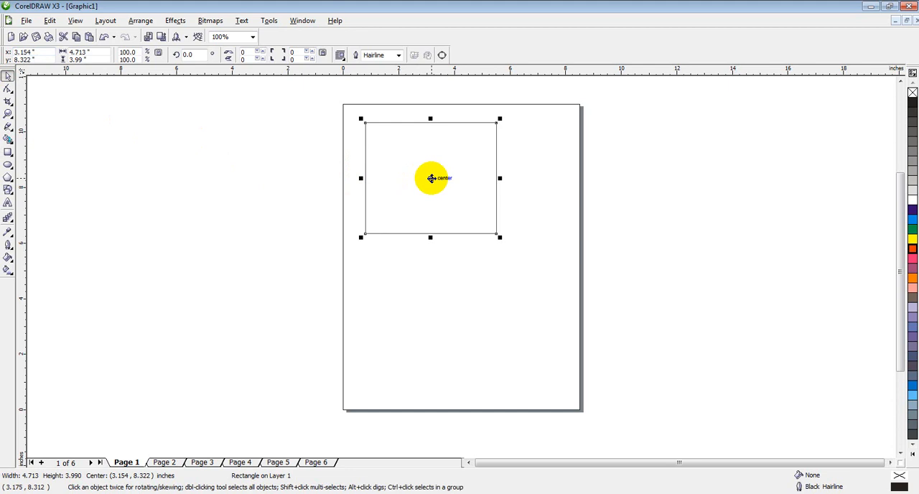
{"action": "left_click_drag", "start_coordinate": [431, 178], "coordinate": [501, 321]}
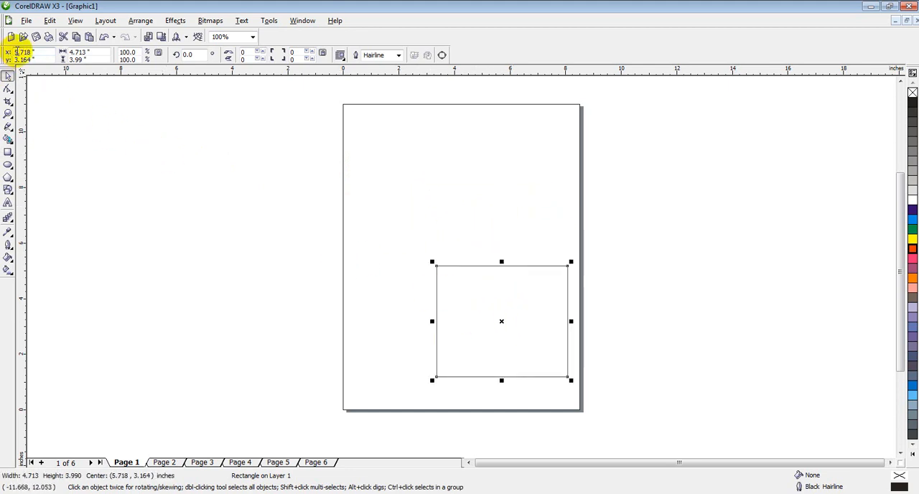
Step: Set the rectangle's position to X 4.718 and Y 1.164 inches
{"action": "left_click_drag", "start_coordinate": [18, 51], "coordinate": [8, 52]}
{"action": "type", "text": "4"}
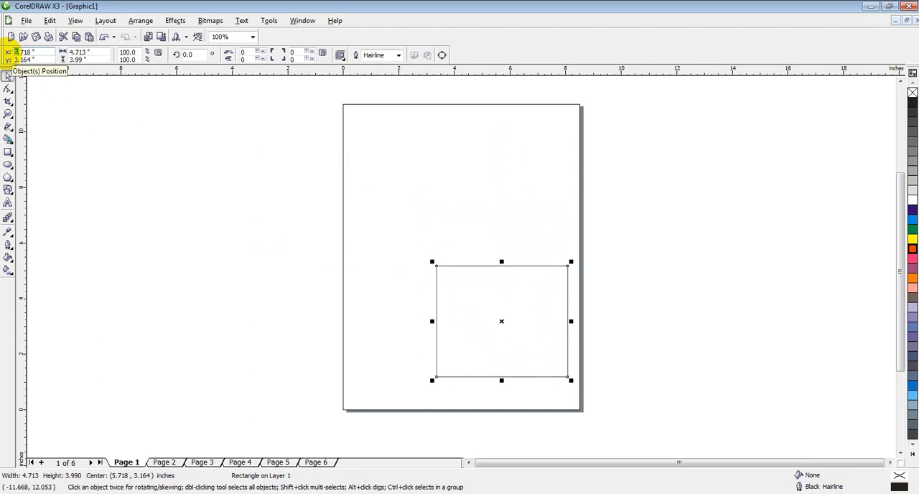
{"action": "key", "text": "Return"}
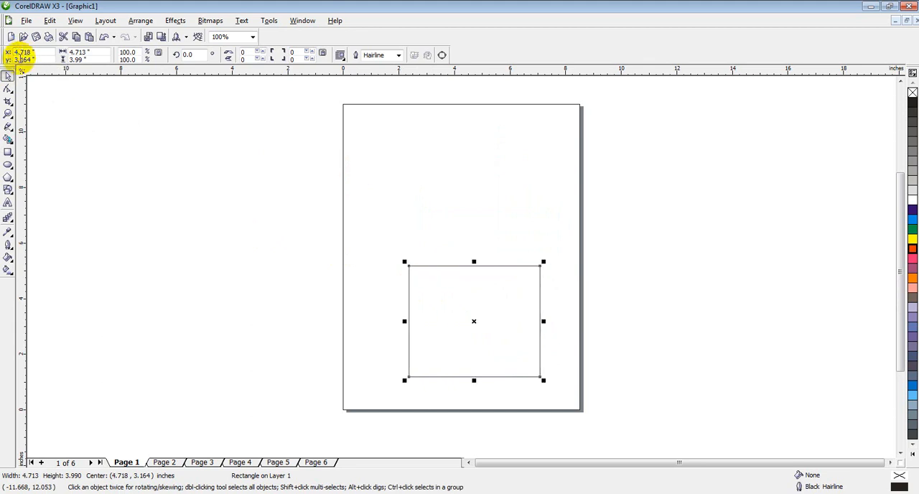
{"action": "left_click_drag", "start_coordinate": [16, 59], "coordinate": [3, 64]}
{"action": "type", "text": "1"}
{"action": "key", "text": "Return"}
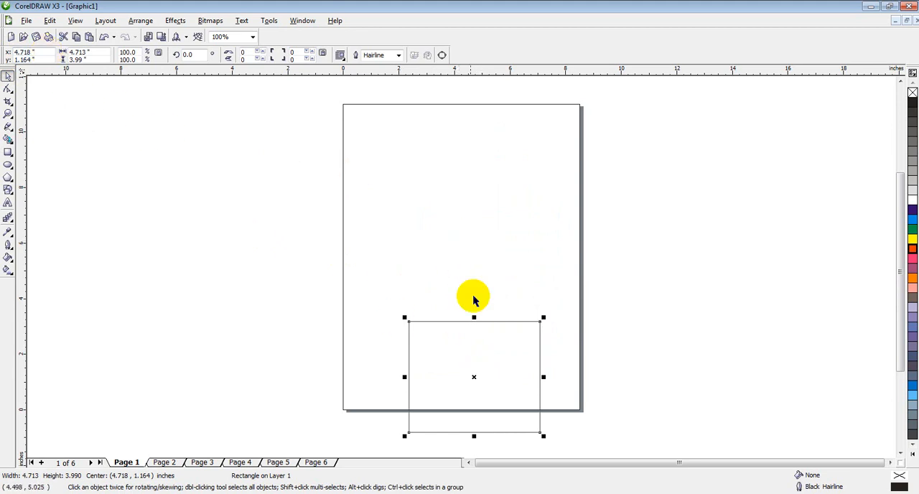
Step: Move the rectangle up to the middle of the page and enlarge it proportionally to about 6.24 by 5.29 inches
{"action": "left_click_drag", "start_coordinate": [476, 377], "coordinate": [466, 237]}
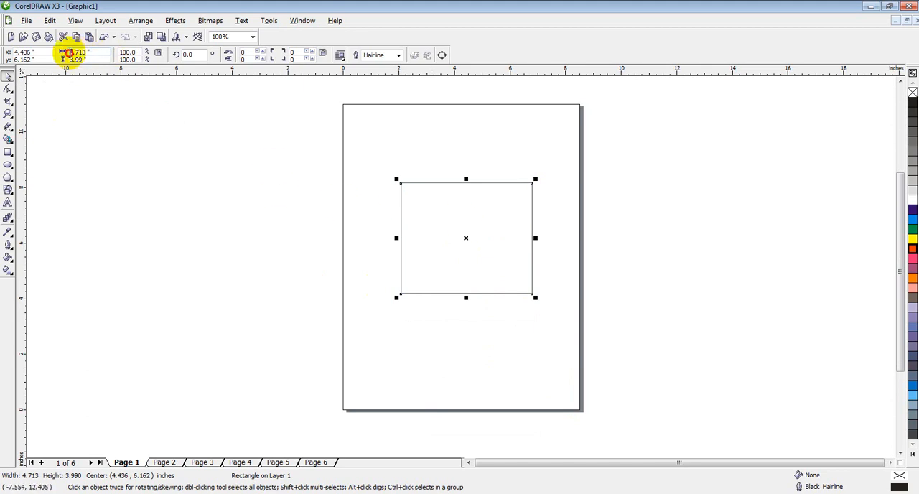
{"action": "left_click", "coordinate": [69, 54]}
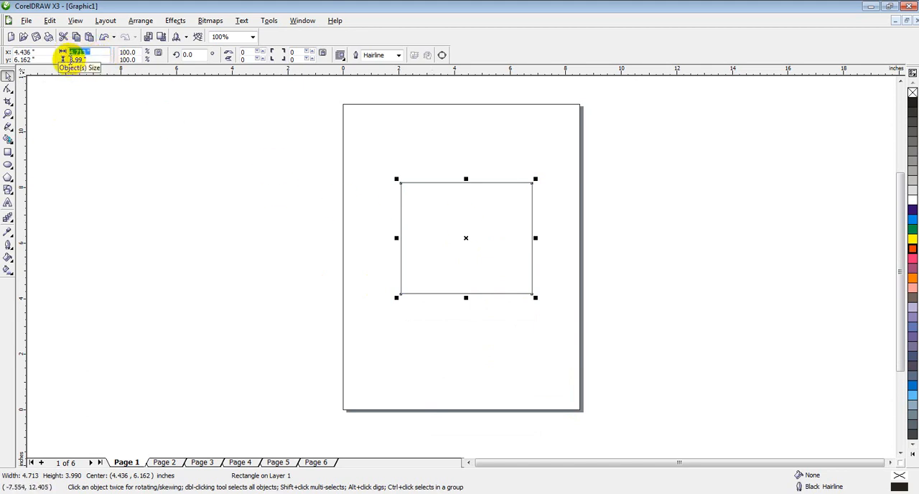
{"action": "key", "text": "Tab"}
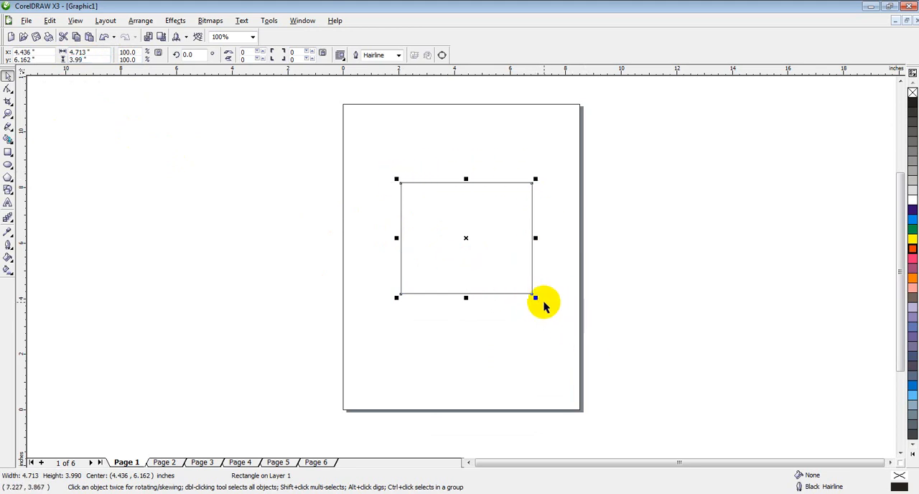
{"action": "left_click_drag", "start_coordinate": [537, 298], "coordinate": [579, 342]}
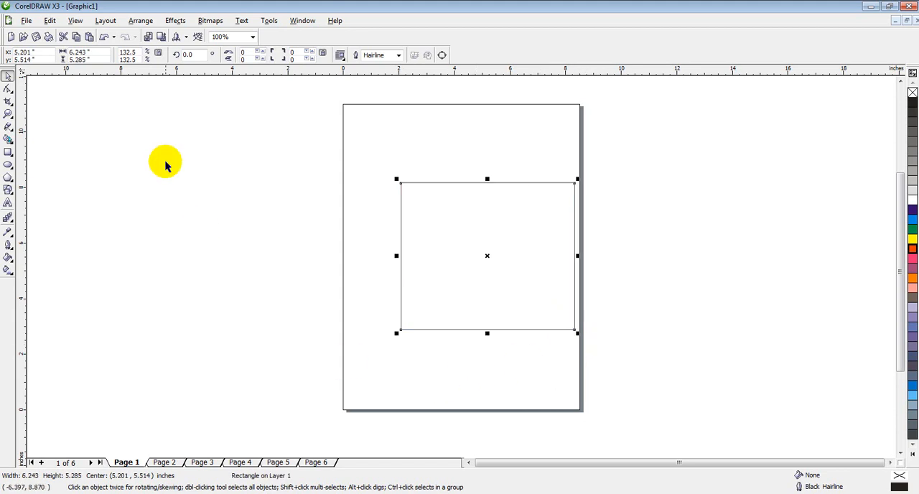
Step: Resize the rectangle to 5.5 by 8 inches and move it near the page's center, at about X 4.21, Y 5.98
{"action": "left_click", "coordinate": [80, 52]}
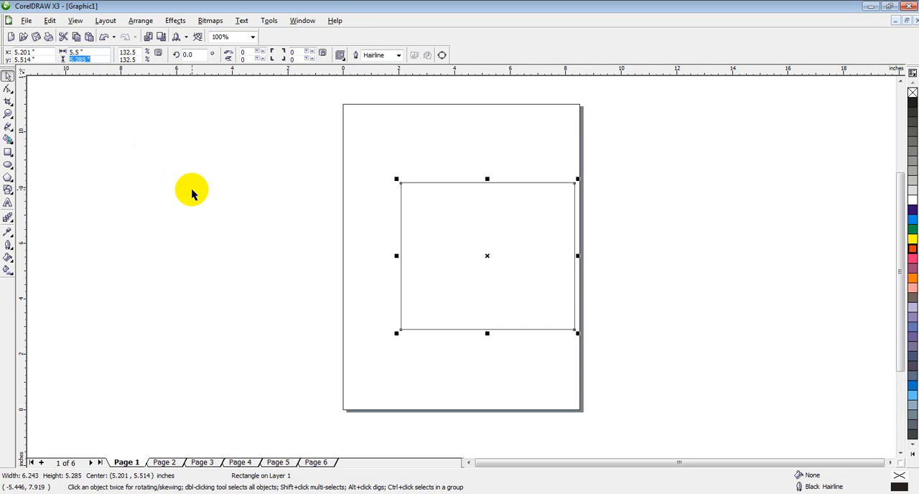
{"action": "key", "text": "Return"}
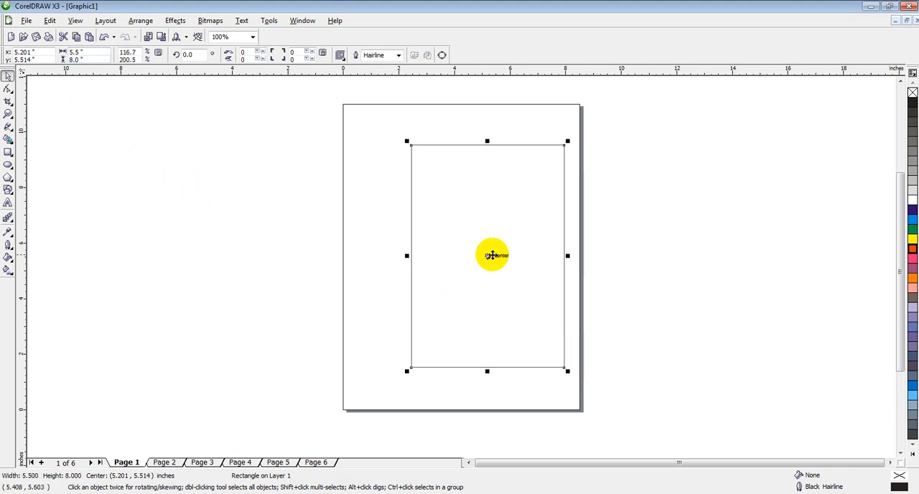
{"action": "left_click_drag", "start_coordinate": [487, 255], "coordinate": [460, 243]}
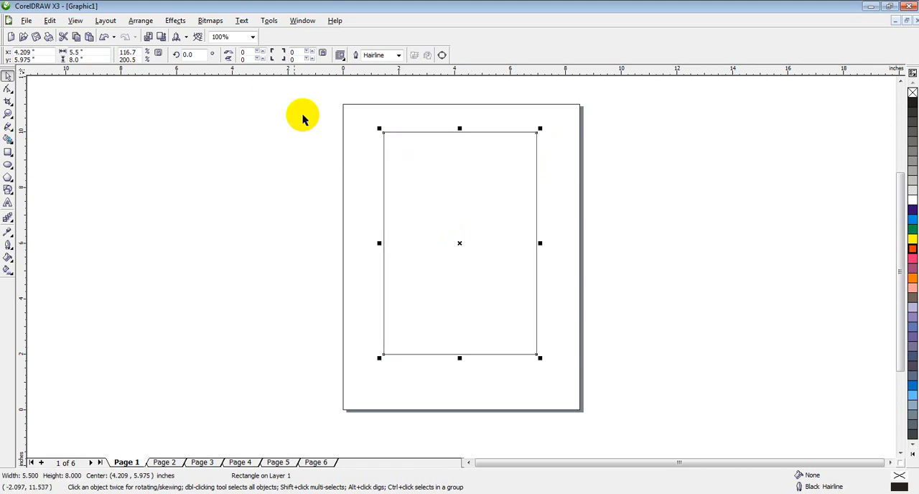
{"action": "left_click", "coordinate": [80, 52]}
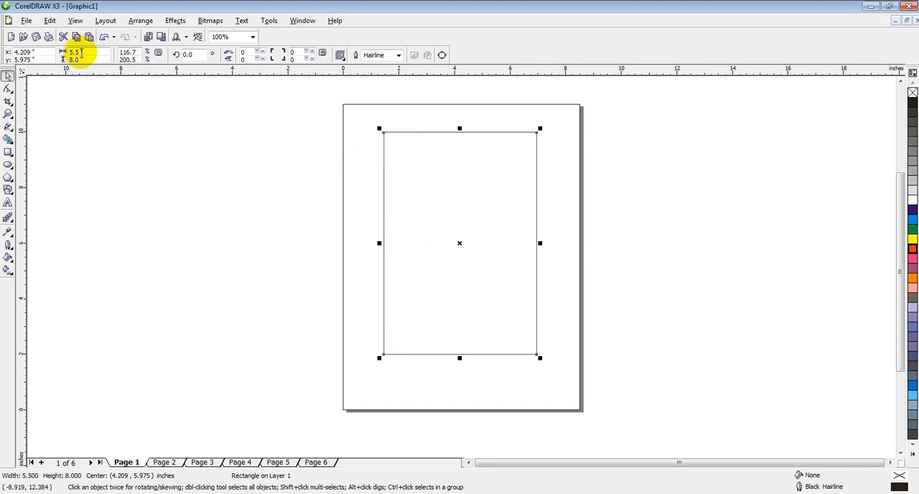
{"action": "left_click", "coordinate": [139, 53]}
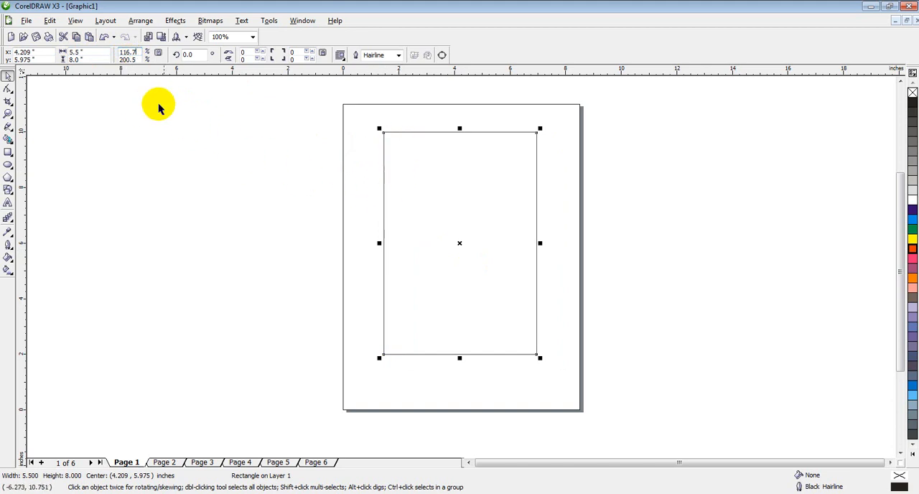
{"action": "left_click_drag", "start_coordinate": [127, 60], "coordinate": [113, 59]}
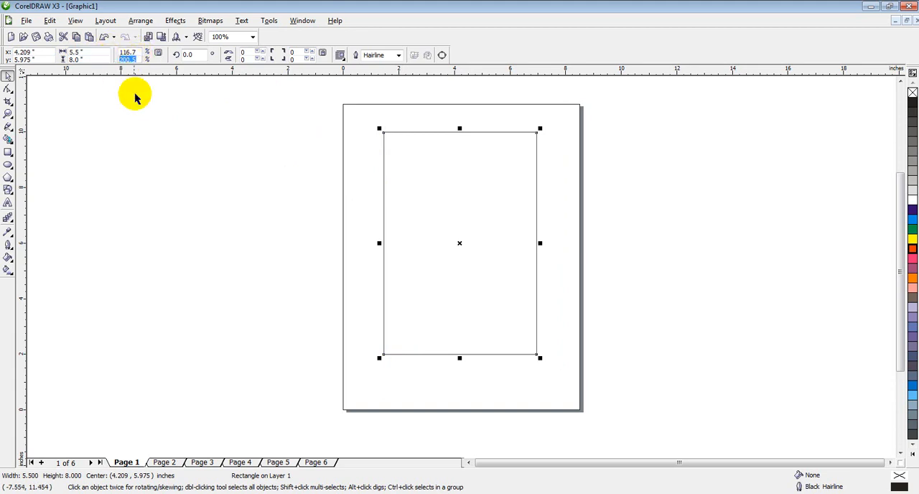
Step: Draw a square about 4.38 inches wide in the empty area to the left of the page
{"action": "left_click", "coordinate": [7, 153]}
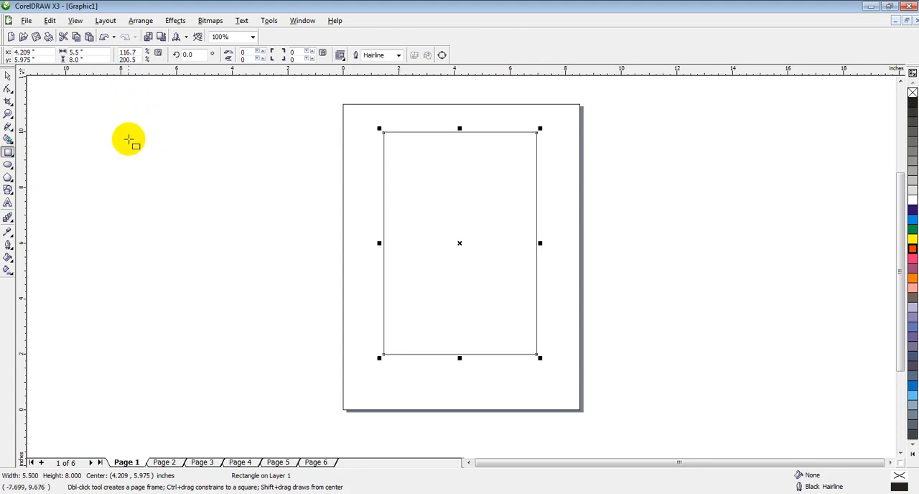
{"action": "left_click_drag", "start_coordinate": [126, 134], "coordinate": [247, 243]}
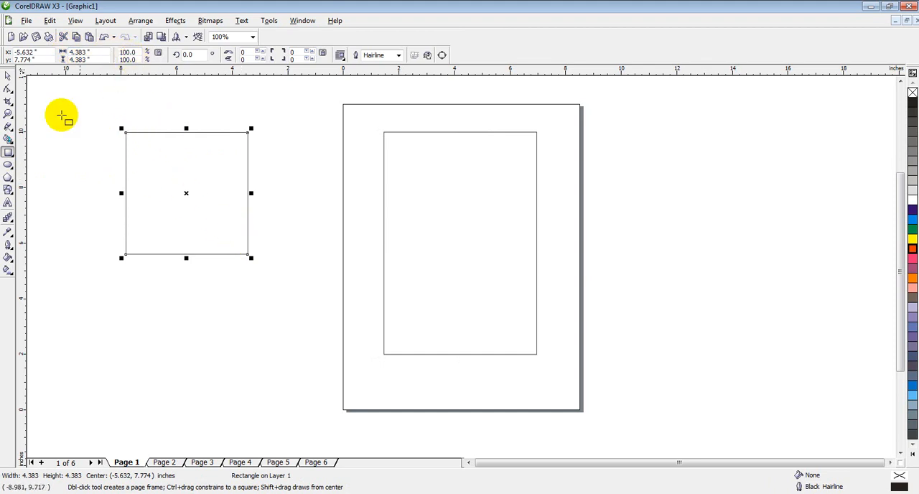
{"action": "left_click", "coordinate": [8, 74]}
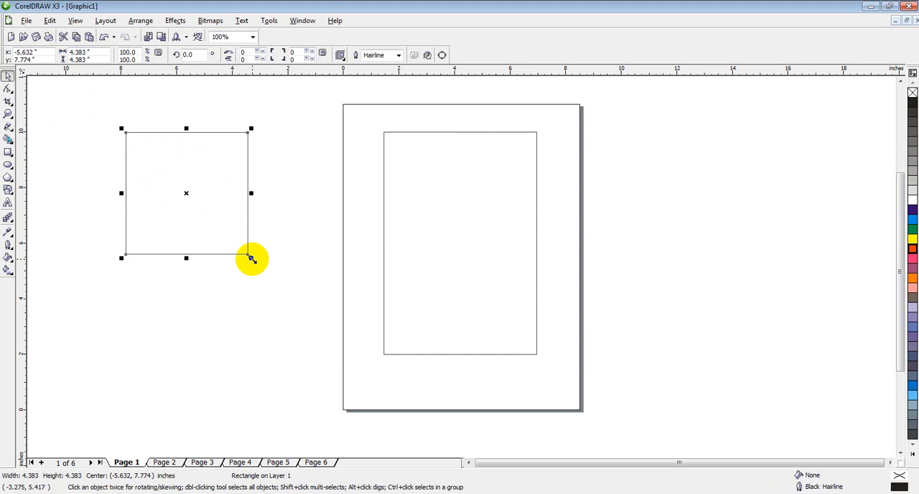
Step: Enlarge the square proportionally to about 7.03 inches wide, and undo the stretch
{"action": "left_click_drag", "start_coordinate": [252, 259], "coordinate": [322, 328]}
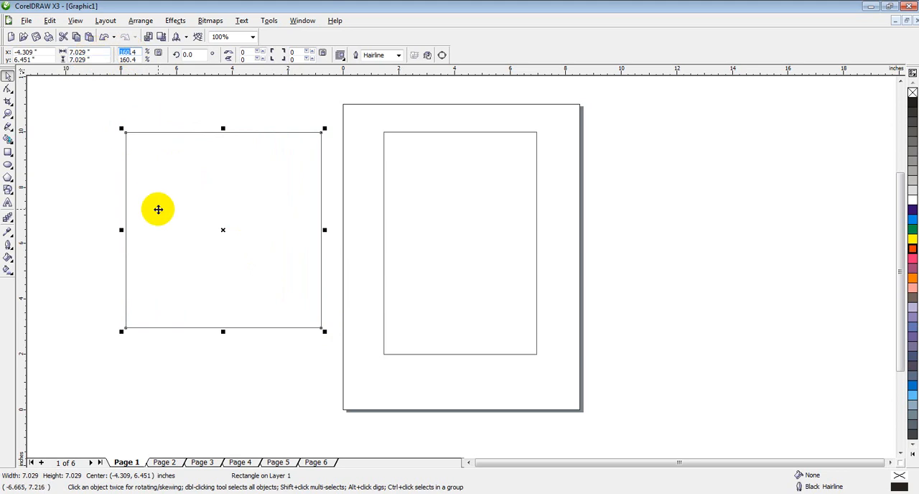
{"action": "left_click", "coordinate": [49, 20]}
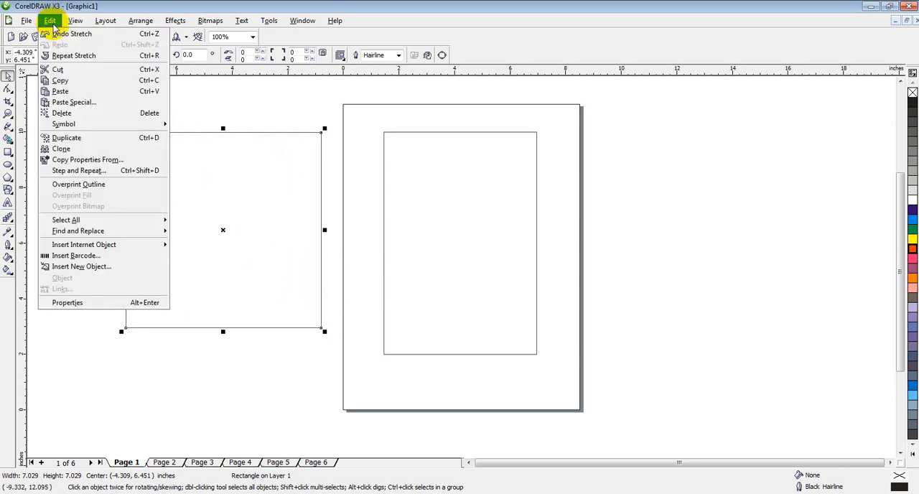
{"action": "left_click", "coordinate": [64, 34]}
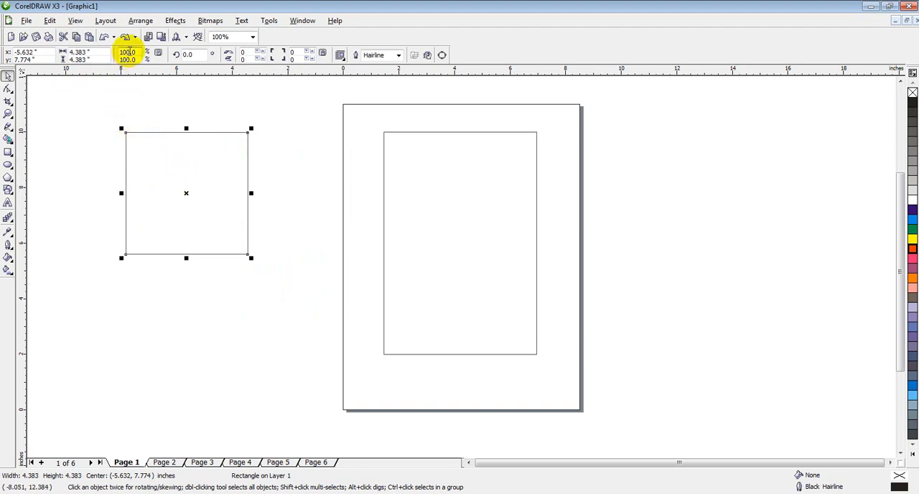
Step: Scale the square to 200% and move it beside the page, centered at about X -4.89, Y 5.56
{"action": "left_click_drag", "start_coordinate": [128, 52], "coordinate": [104, 52]}
{"action": "type", "text": "2"}
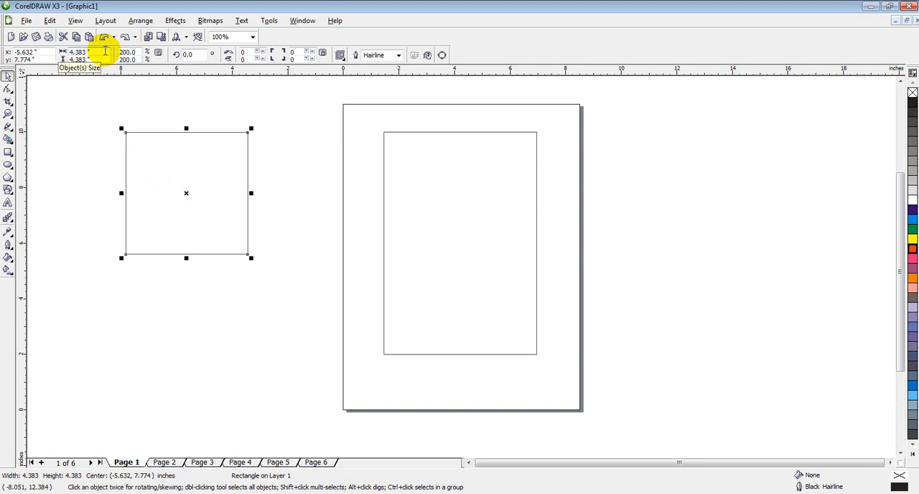
{"action": "key", "text": "Return"}
{"action": "left_click_drag", "start_coordinate": [189, 193], "coordinate": [205, 254]}
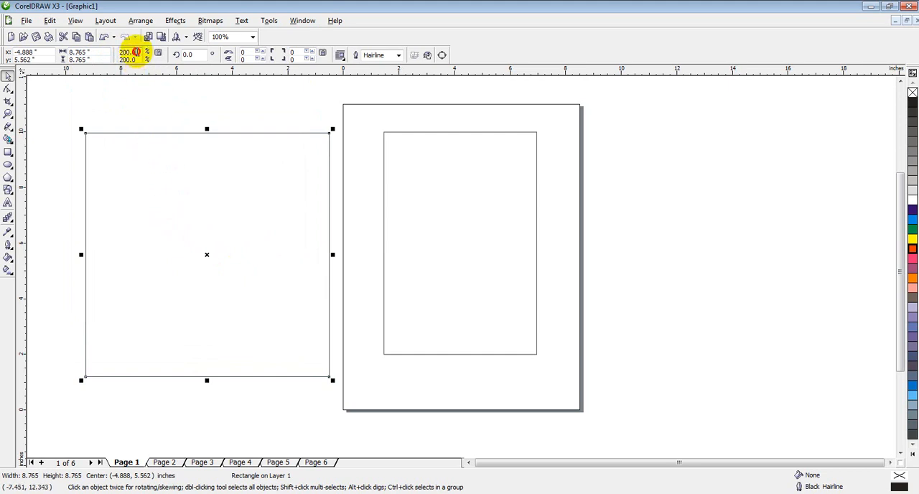
Step: Set only the square's horizontal scale to 500% and move the stretched shape across the page
{"action": "left_click_drag", "start_coordinate": [136, 52], "coordinate": [115, 55]}
{"action": "left_click_drag", "start_coordinate": [130, 51], "coordinate": [116, 51]}
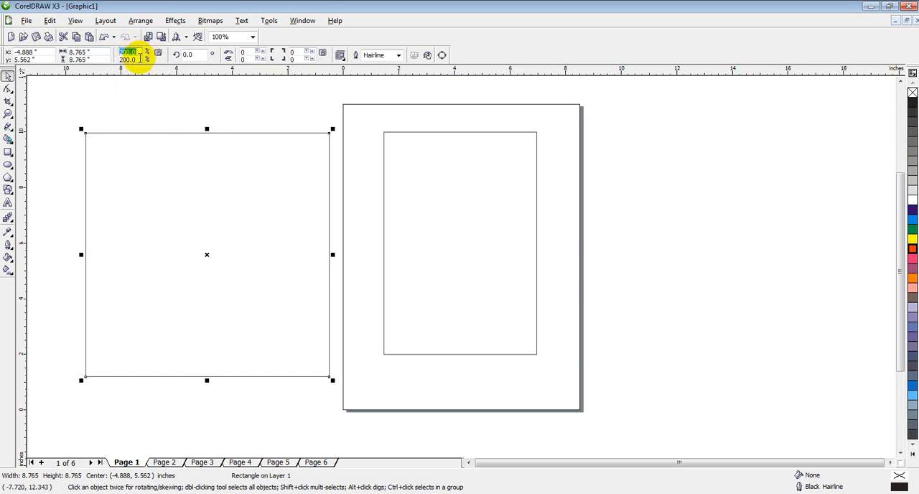
{"action": "left_click_drag", "start_coordinate": [140, 59], "coordinate": [108, 52]}
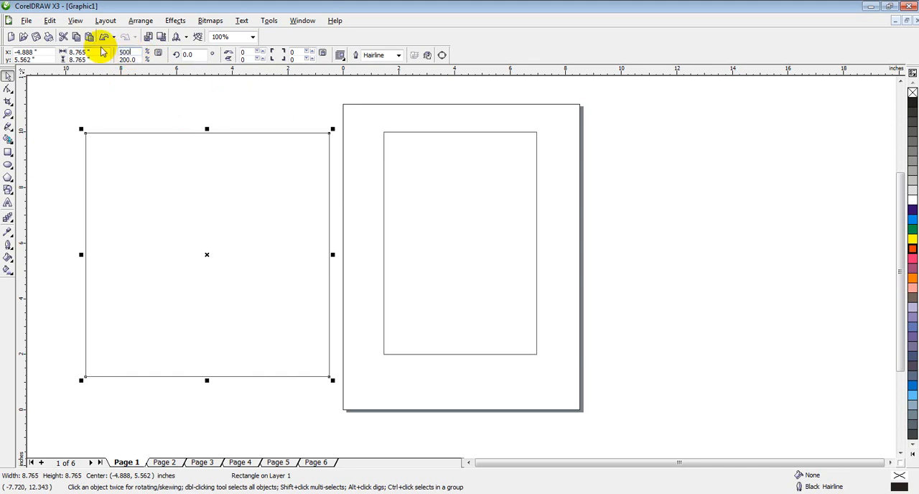
{"action": "key", "text": "Return"}
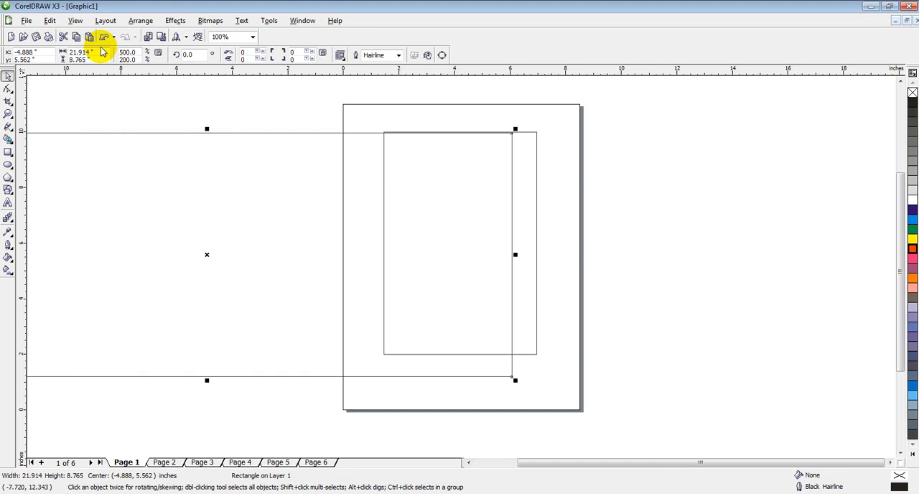
{"action": "left_click_drag", "start_coordinate": [207, 255], "coordinate": [422, 246]}
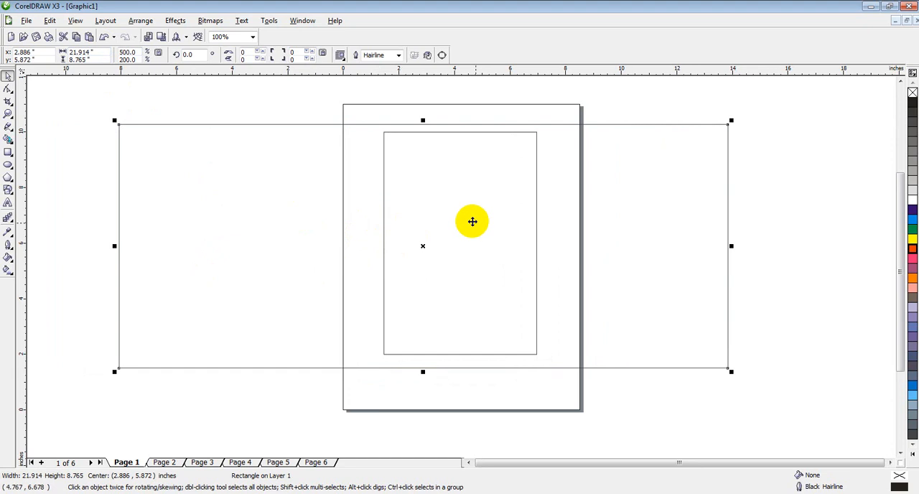
Step: Lock the scaling ratio to proportional, and undo the shape's last move and horizontal stretch
{"action": "left_click", "coordinate": [159, 55]}
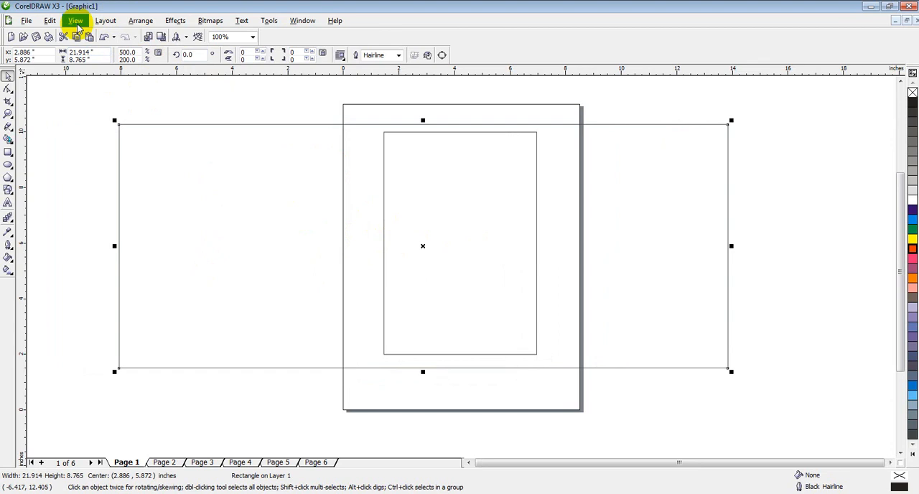
{"action": "left_click", "coordinate": [52, 23]}
{"action": "left_click", "coordinate": [64, 34]}
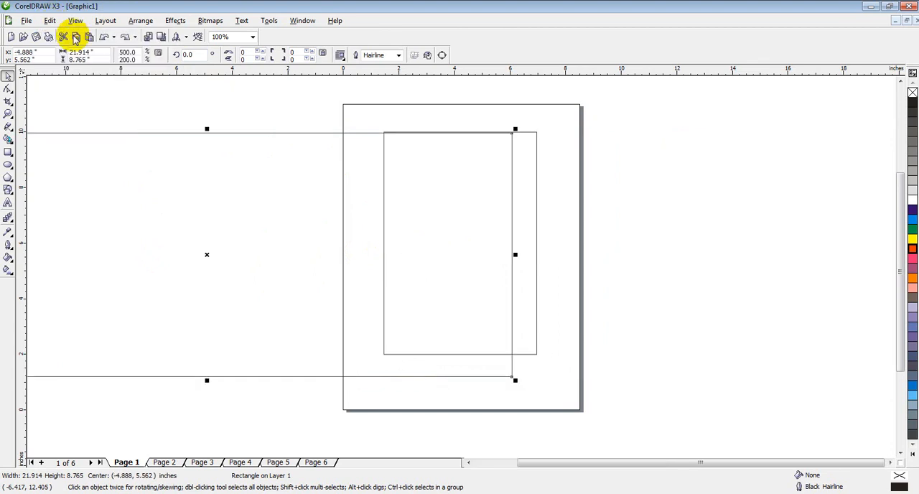
{"action": "left_click", "coordinate": [75, 21]}
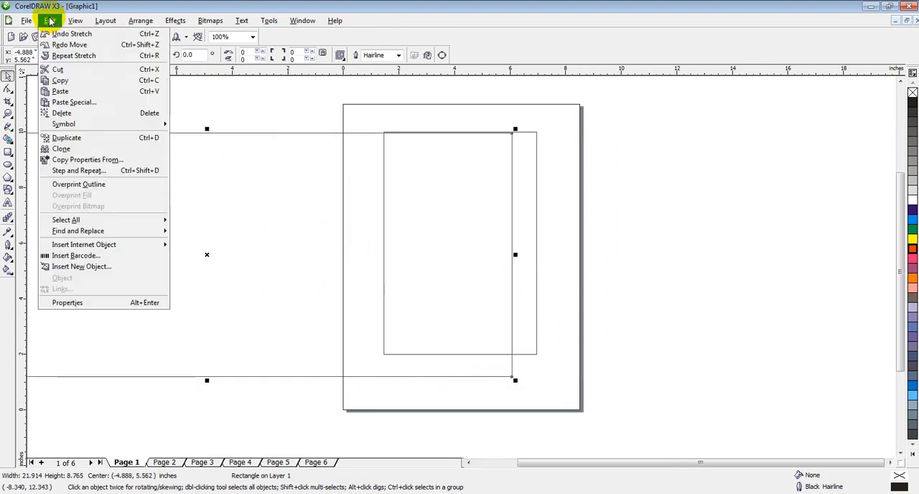
{"action": "left_click", "coordinate": [58, 32]}
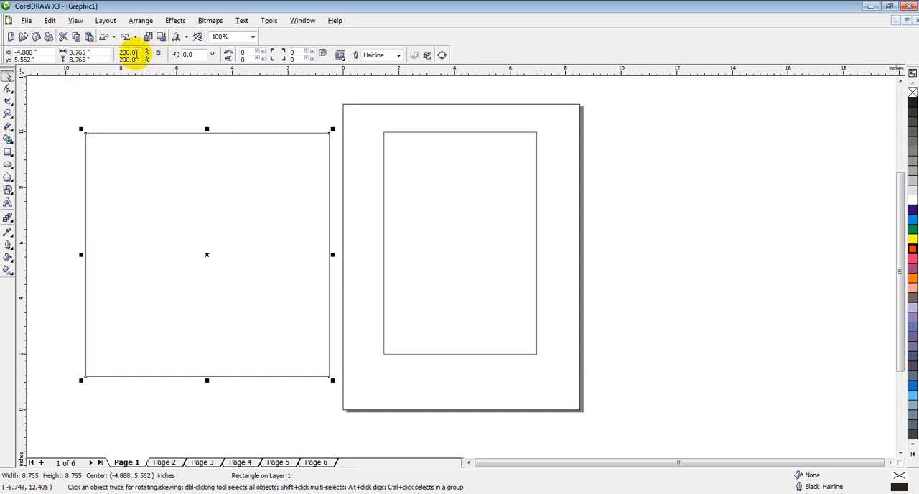
Step: Scale the square proportionally to 300%, and return its scale factor to 100%
{"action": "left_click_drag", "start_coordinate": [136, 53], "coordinate": [110, 51]}
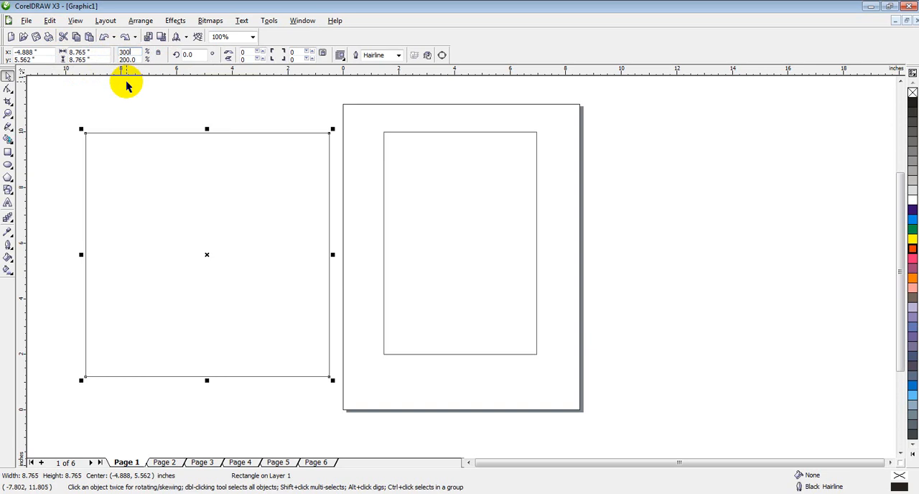
{"action": "key", "text": "Return"}
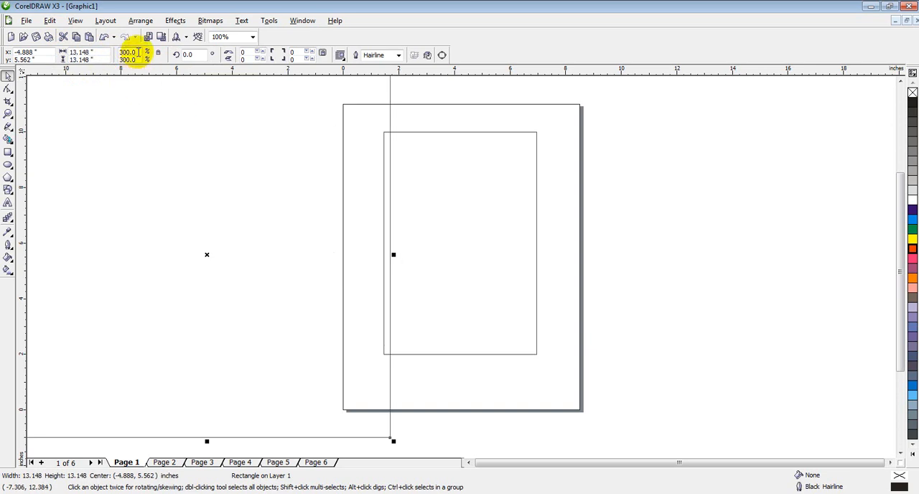
{"action": "left_click_drag", "start_coordinate": [137, 51], "coordinate": [109, 52]}
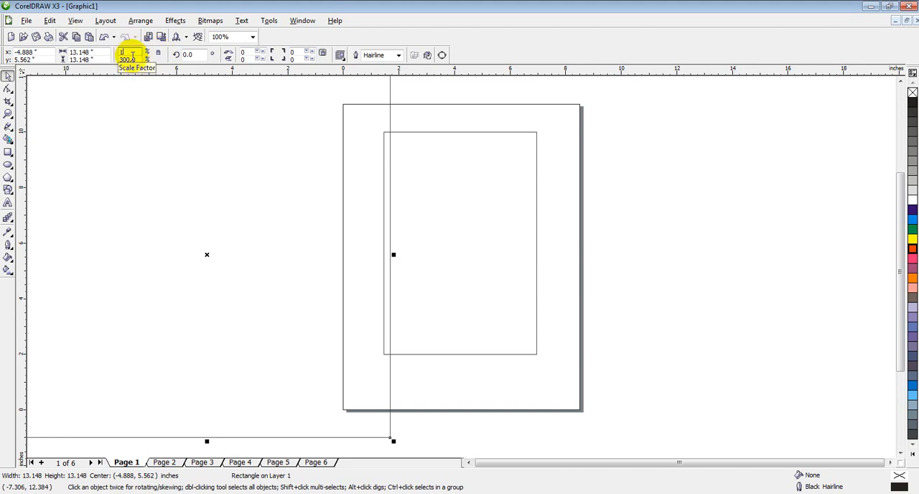
{"action": "key", "text": "Return"}
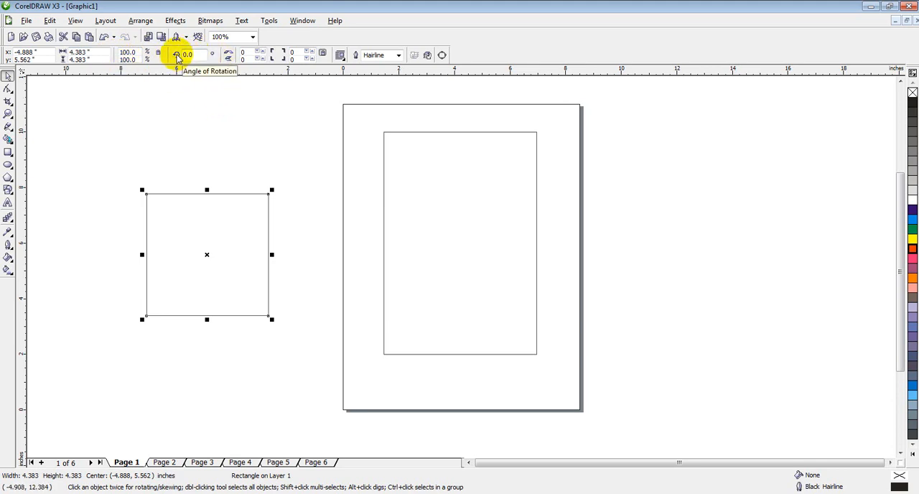
Step: Stretch the square horizontally to about 9.28 inches wide, and set its rotation angle to 45 degrees
{"action": "left_click_drag", "start_coordinate": [272, 254], "coordinate": [417, 255]}
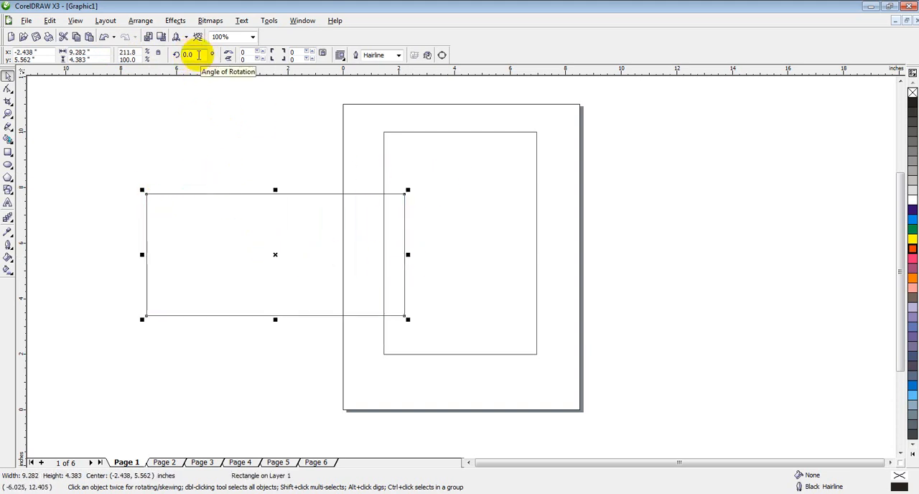
{"action": "left_click", "coordinate": [191, 55]}
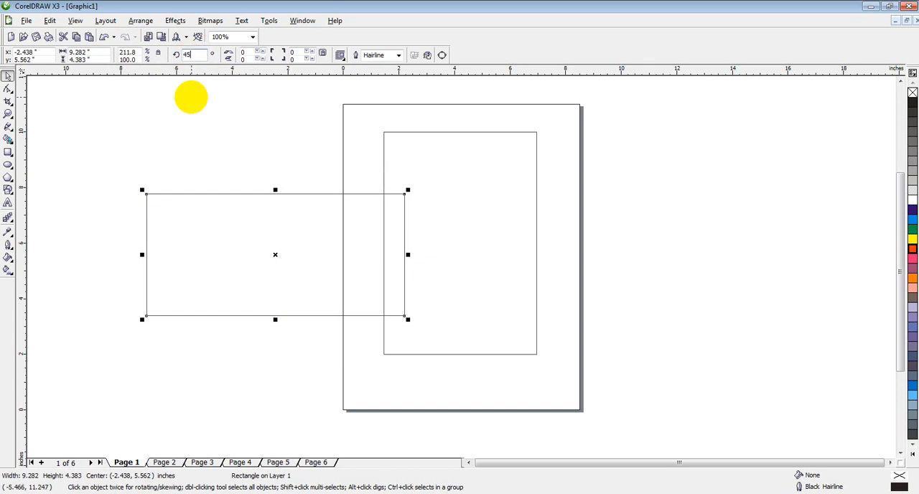
{"action": "key", "text": "Return"}
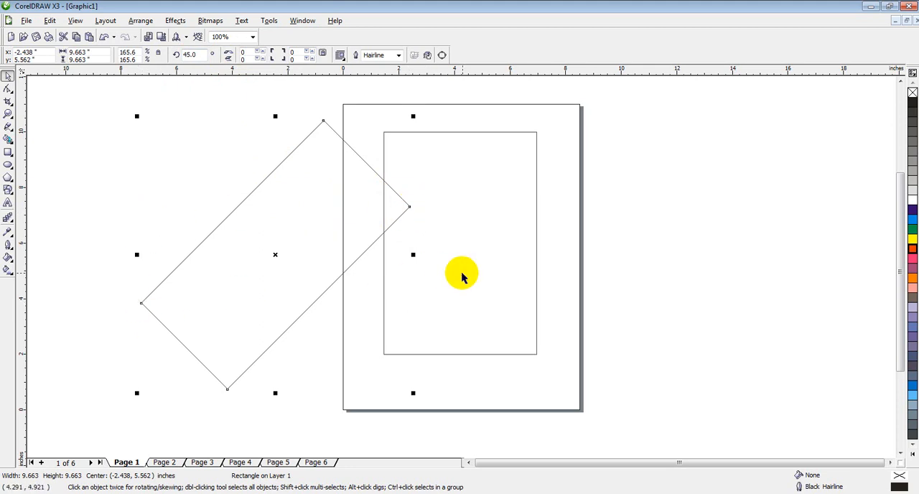
Step: Mirror the rotated rectangle horizontally and vertically, and reselect it
{"action": "left_click", "coordinate": [227, 55]}
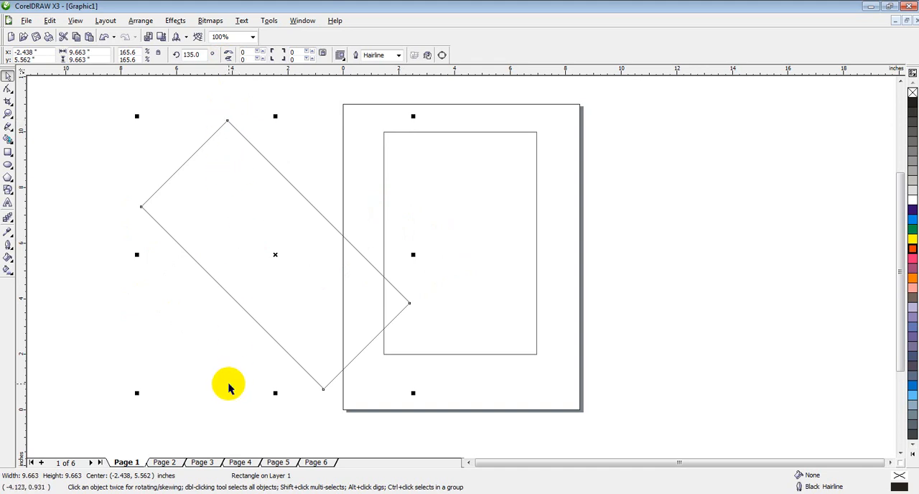
{"action": "left_click", "coordinate": [229, 60]}
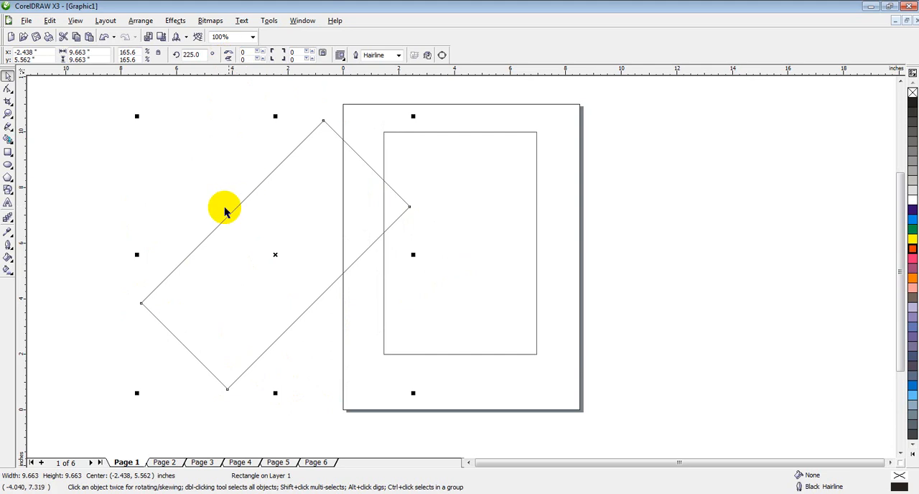
{"action": "left_click", "coordinate": [91, 207]}
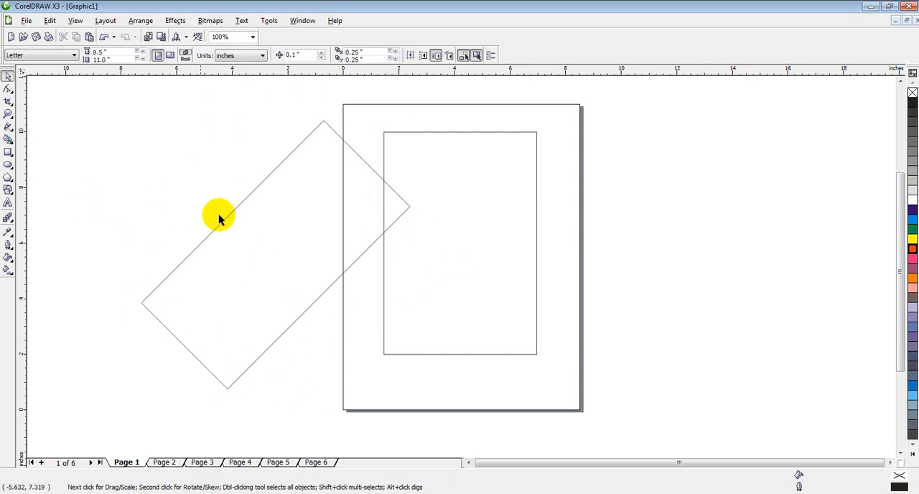
{"action": "left_click", "coordinate": [246, 214]}
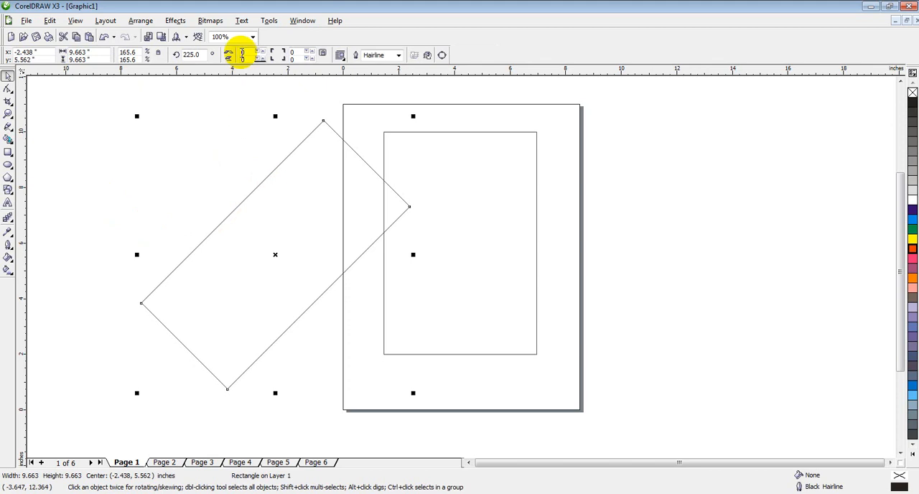
Step: Undo both mirror operations, the 45-degree rotation and the horizontal stretch of the rectangle
{"action": "left_click", "coordinate": [49, 20]}
{"action": "left_click", "coordinate": [59, 36]}
{"action": "left_click", "coordinate": [49, 20]}
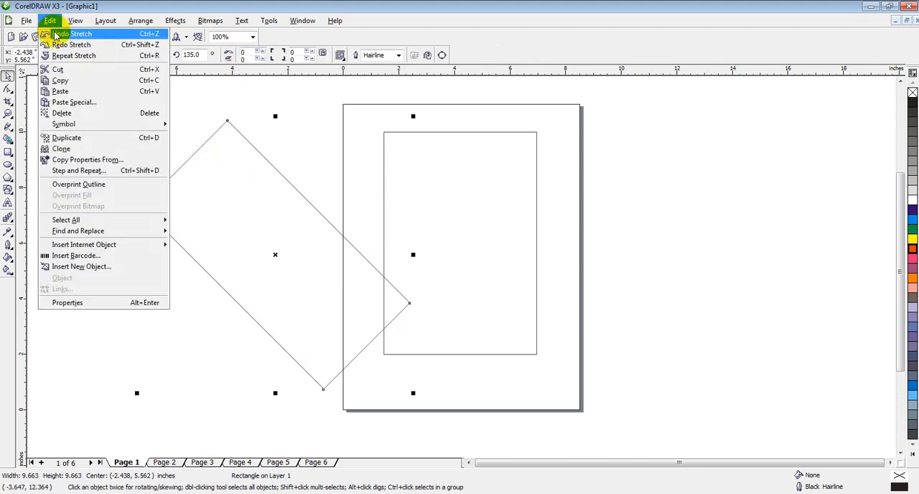
{"action": "left_click", "coordinate": [57, 34]}
{"action": "left_click", "coordinate": [49, 20]}
{"action": "left_click", "coordinate": [57, 34]}
{"action": "left_click", "coordinate": [50, 20]}
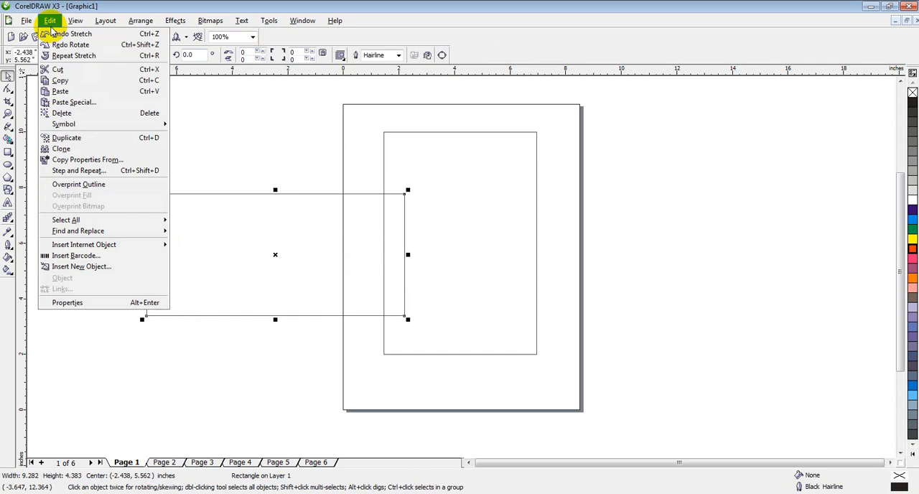
{"action": "left_click", "coordinate": [57, 34]}
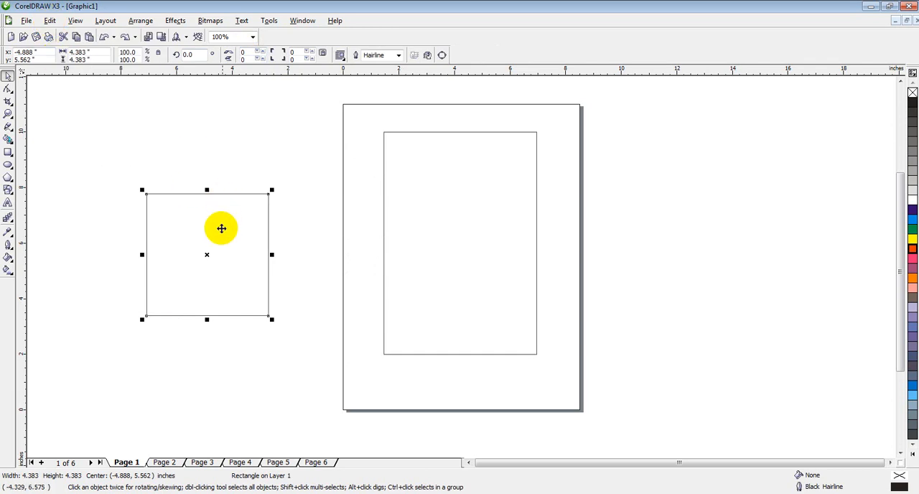
Step: Move the square to about X -3.09, Y 6.97, and draw two nested rectangles, about 5.17 × 7.67 and 4.86 × 7.42 inches, inside the page's rectangle
{"action": "left_click_drag", "start_coordinate": [207, 254], "coordinate": [257, 216]}
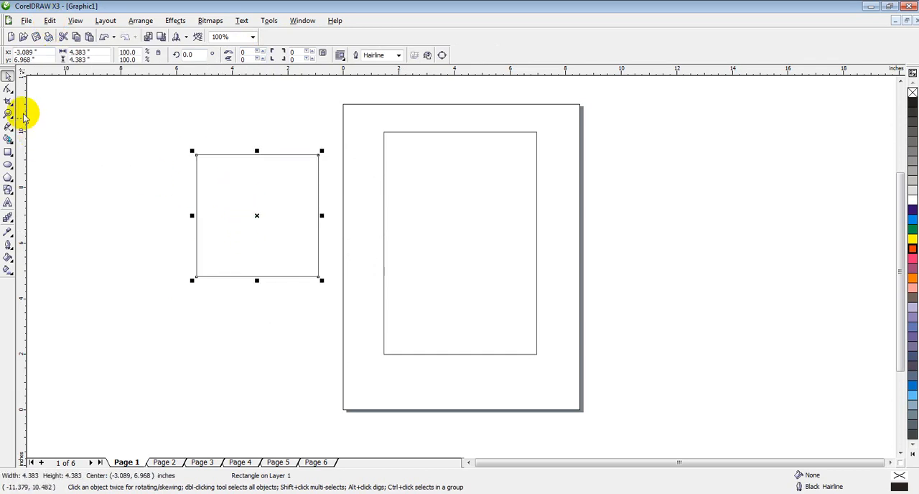
{"action": "left_click", "coordinate": [8, 151]}
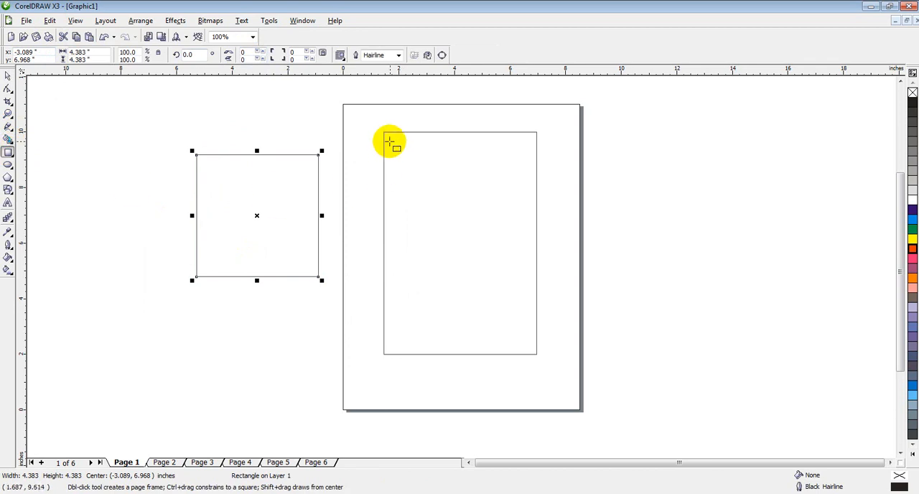
{"action": "mouse_move", "coordinate": [388, 136]}
{"action": "left_mouse_down"}
{"action": "mouse_move", "coordinate": [431, 184]}
{"action": "mouse_move", "coordinate": [533, 351]}
{"action": "left_mouse_up"}
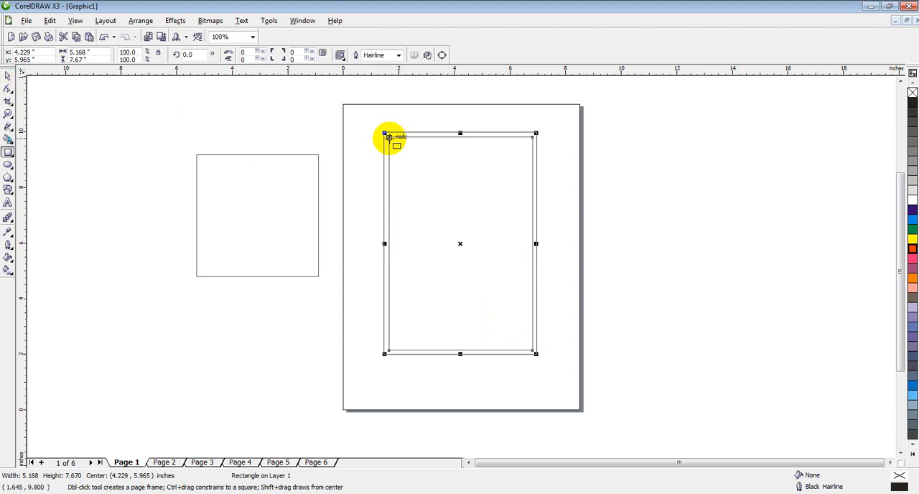
{"action": "left_click_drag", "start_coordinate": [388, 138], "coordinate": [528, 347]}
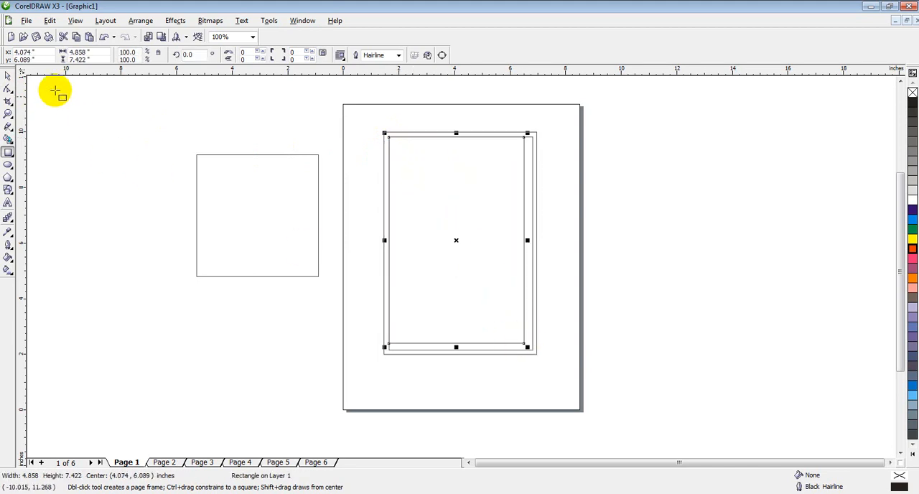
Step: Round all corners of the innermost rectangle on the page with the Shape tool to a roundness of 20
{"action": "left_click", "coordinate": [8, 90]}
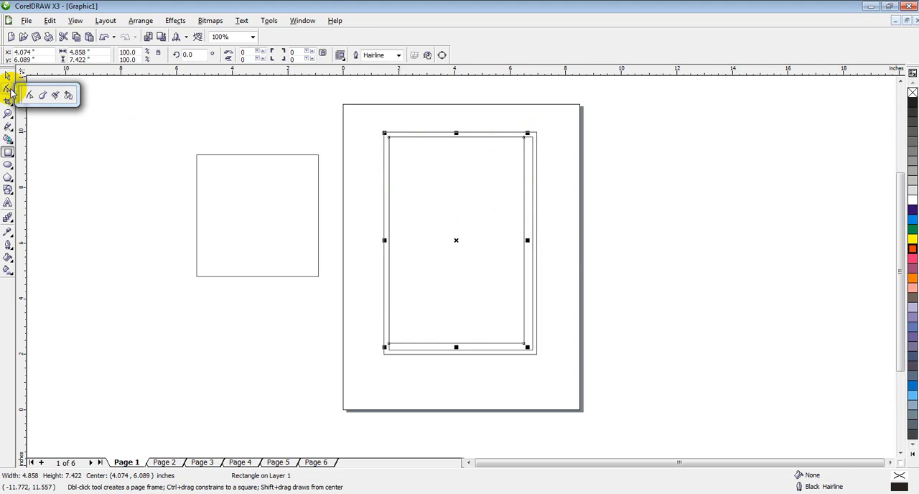
{"action": "left_click", "coordinate": [8, 89]}
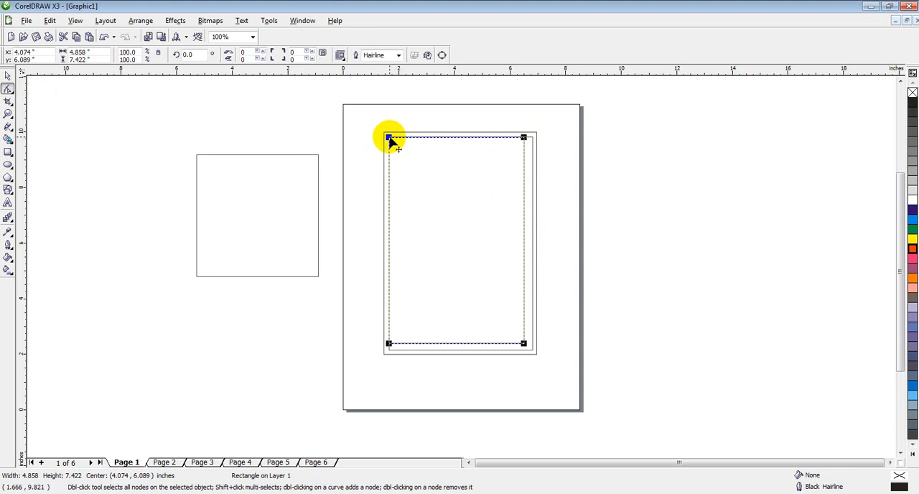
{"action": "left_click_drag", "start_coordinate": [390, 139], "coordinate": [402, 139]}
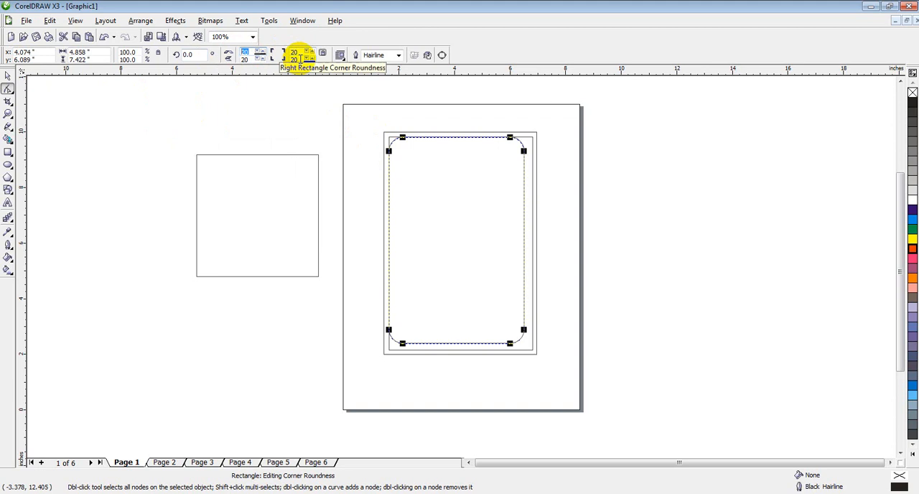
{"action": "left_click", "coordinate": [250, 51]}
{"action": "left_click_drag", "start_coordinate": [251, 51], "coordinate": [224, 52]}
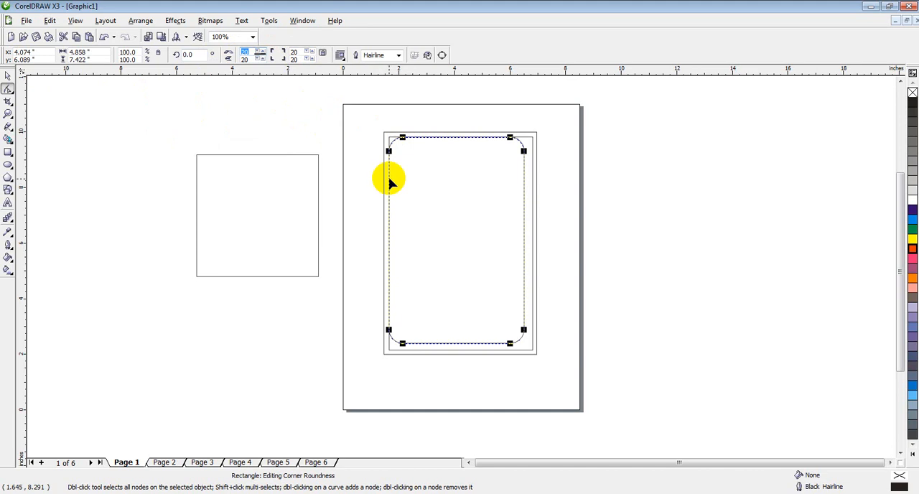
Step: Select the square beside the page and set the roundness of all its corners to 25
{"action": "left_click", "coordinate": [8, 76]}
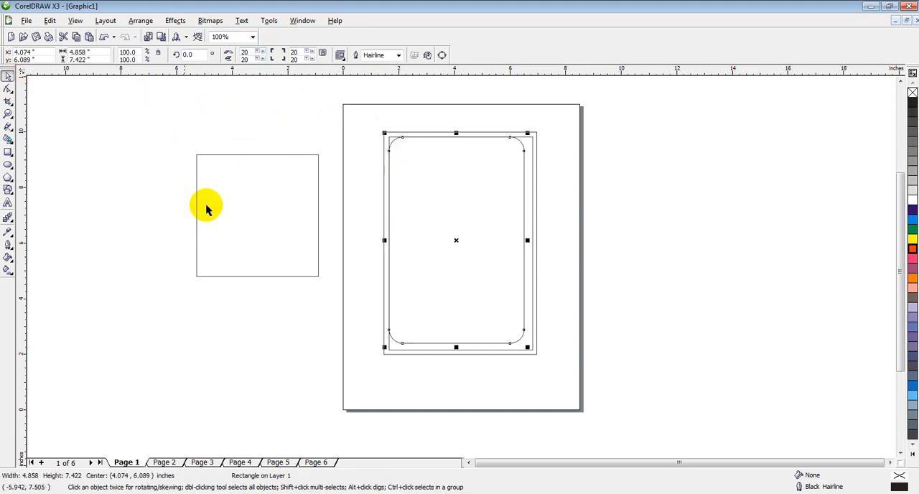
{"action": "left_click", "coordinate": [245, 179]}
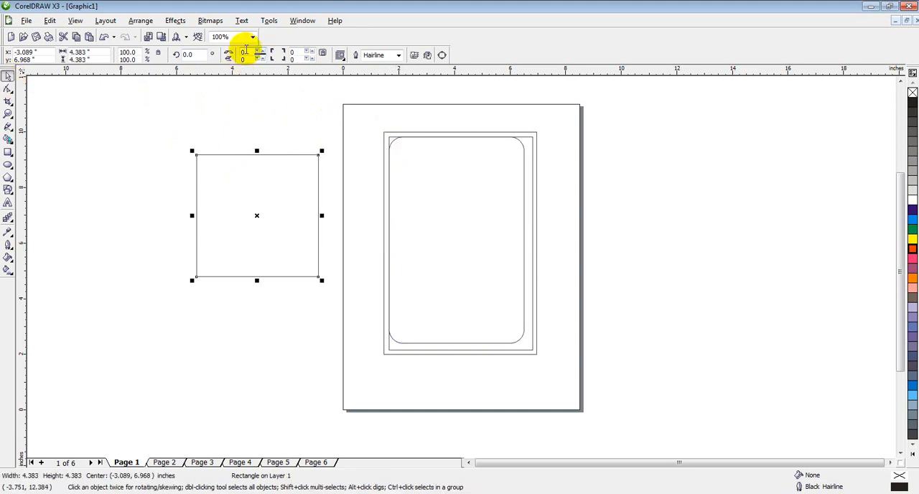
{"action": "left_click_drag", "start_coordinate": [250, 51], "coordinate": [211, 52]}
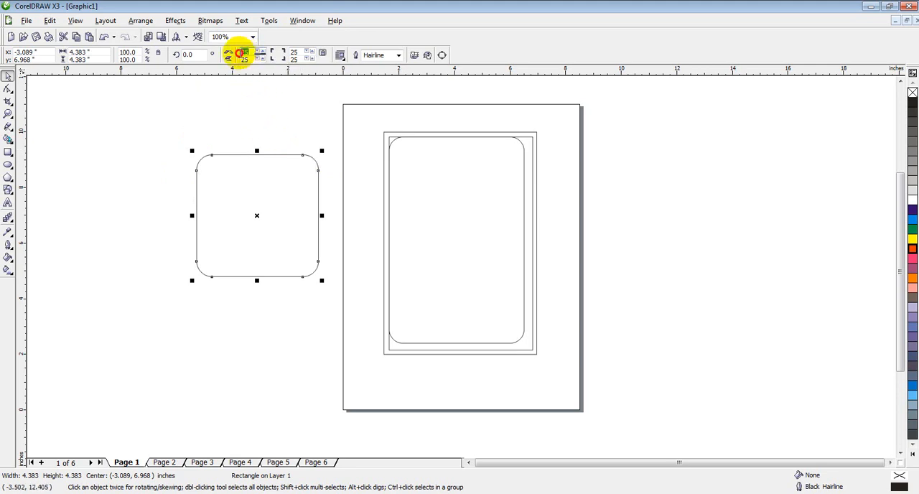
Step: Turn off Round Corners Together, set the square's upper-left corner roundness to 50, and view its text wrapping options without changing them
{"action": "left_click", "coordinate": [242, 53]}
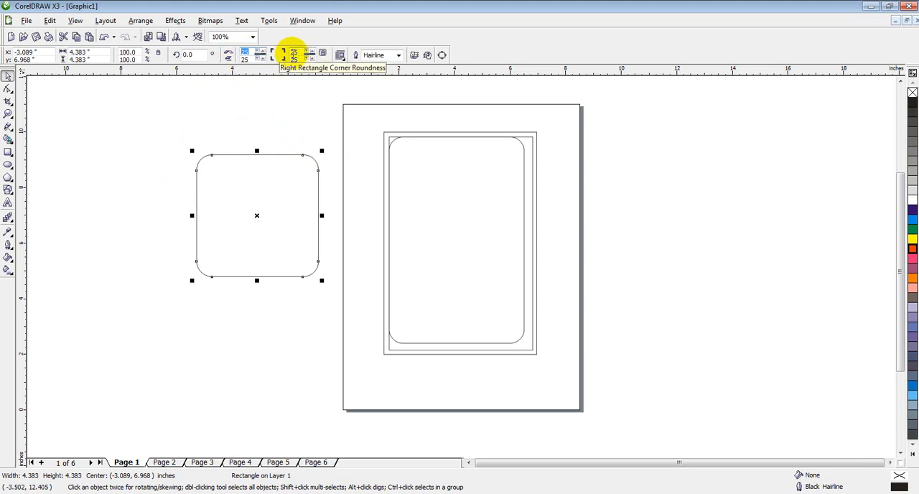
{"action": "left_click", "coordinate": [323, 56]}
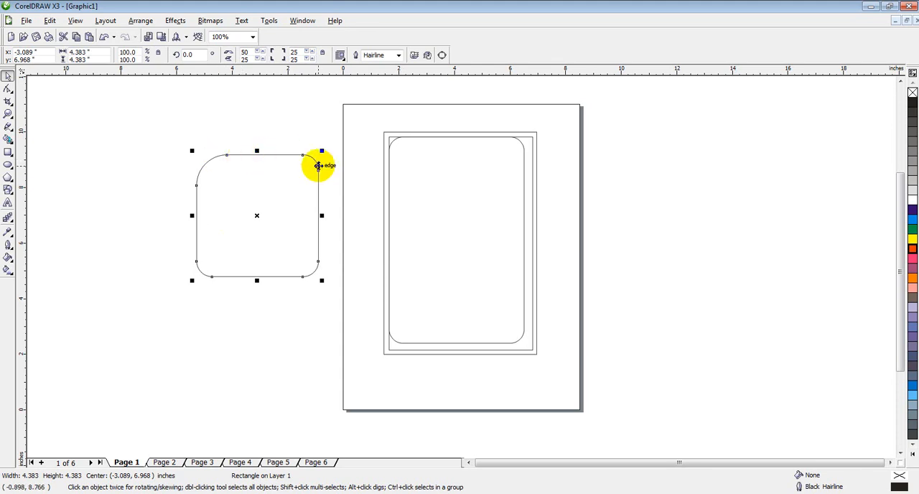
{"action": "left_click", "coordinate": [341, 55]}
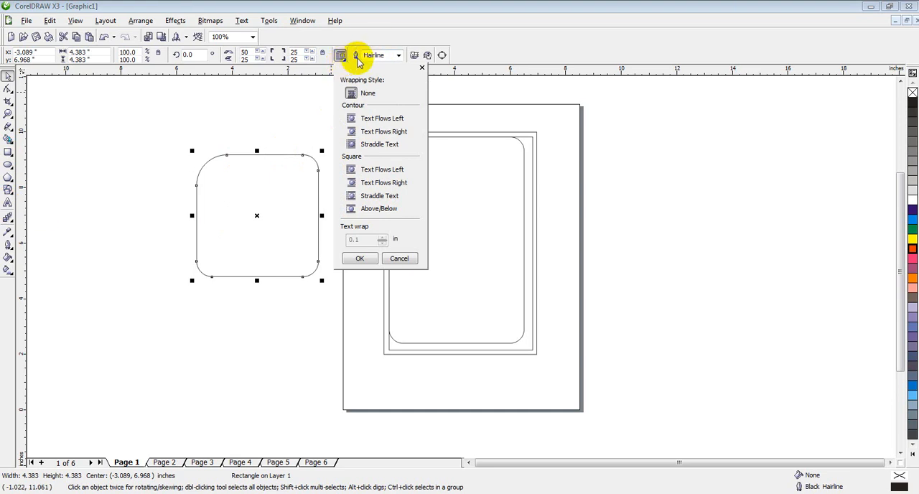
{"action": "left_click", "coordinate": [506, 33]}
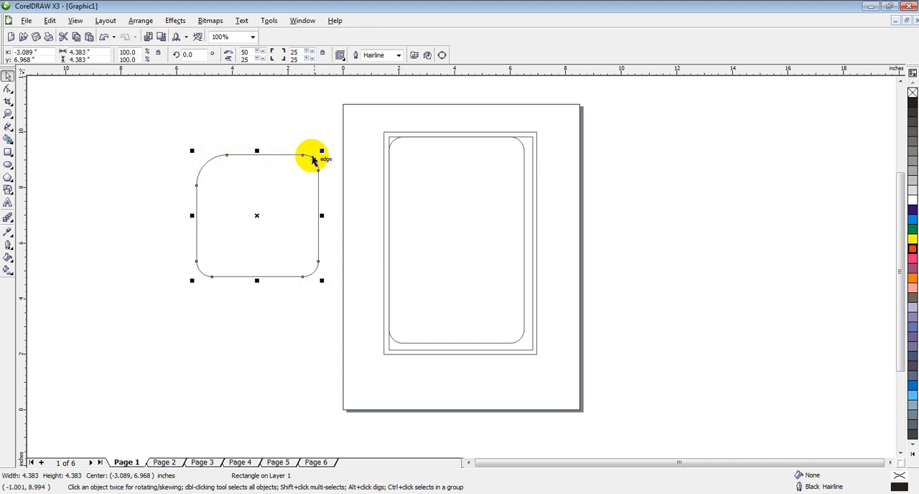
Step: Try outline widths of 2.0 pt, 4.0 pt and Hairline on the rounded square, and set its outline width to 1.0 pt
{"action": "left_click", "coordinate": [397, 56]}
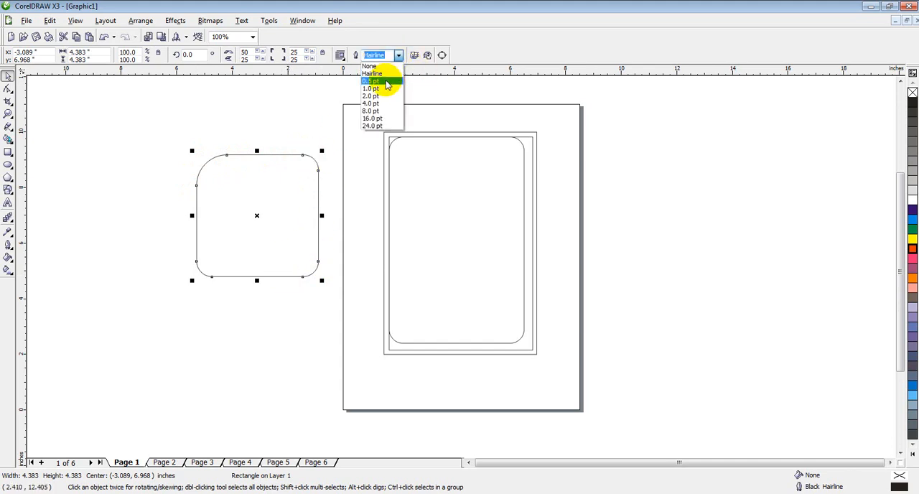
{"action": "left_click", "coordinate": [382, 96]}
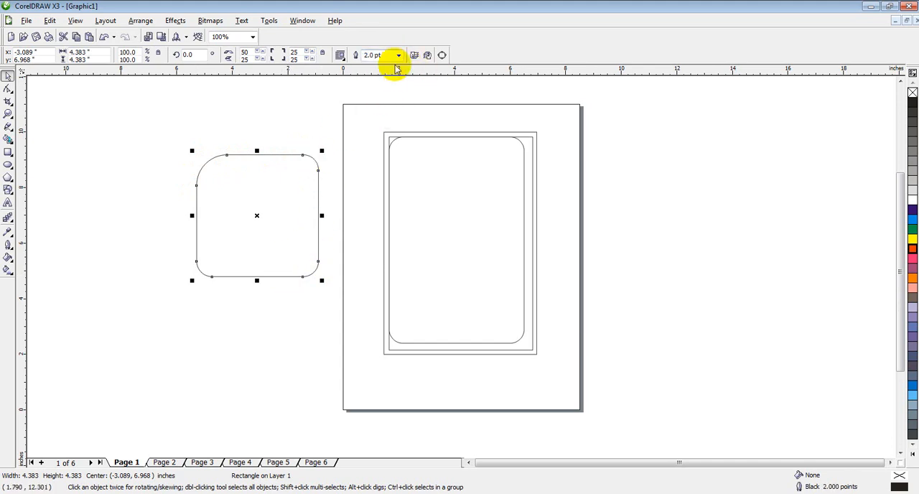
{"action": "left_click", "coordinate": [398, 55]}
{"action": "left_click", "coordinate": [382, 105]}
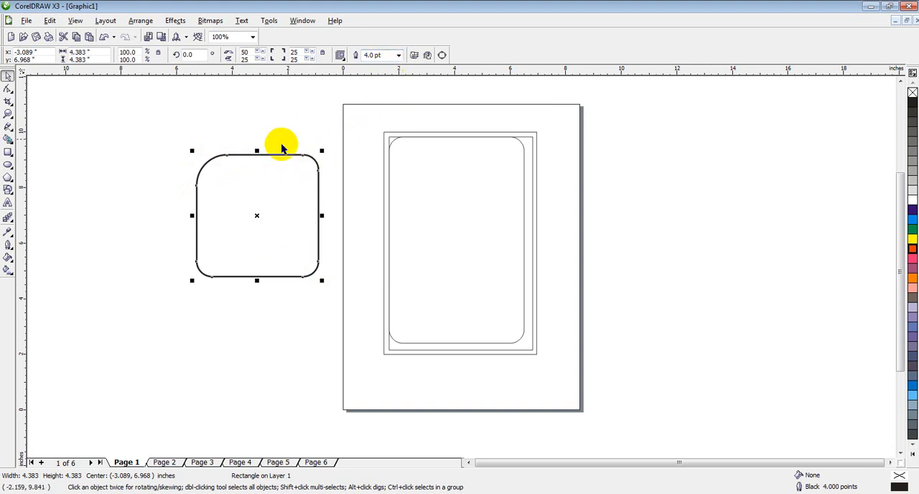
{"action": "left_click", "coordinate": [399, 58]}
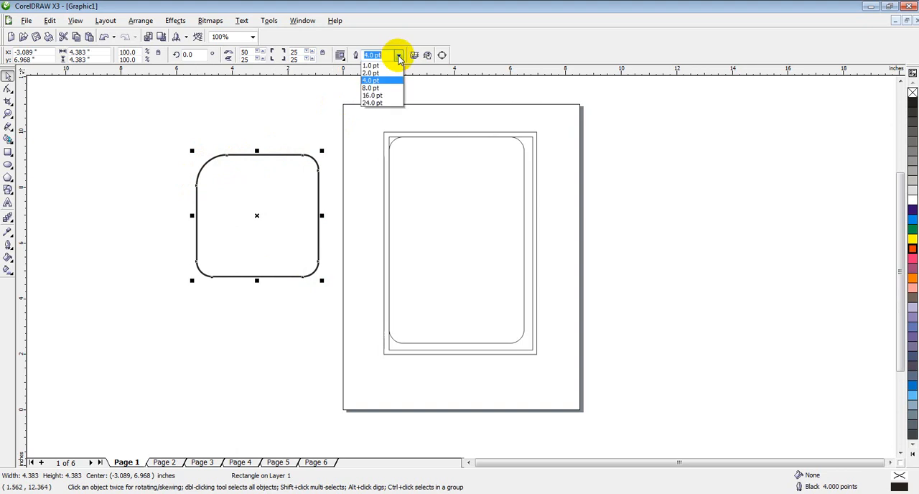
{"action": "left_click", "coordinate": [381, 74]}
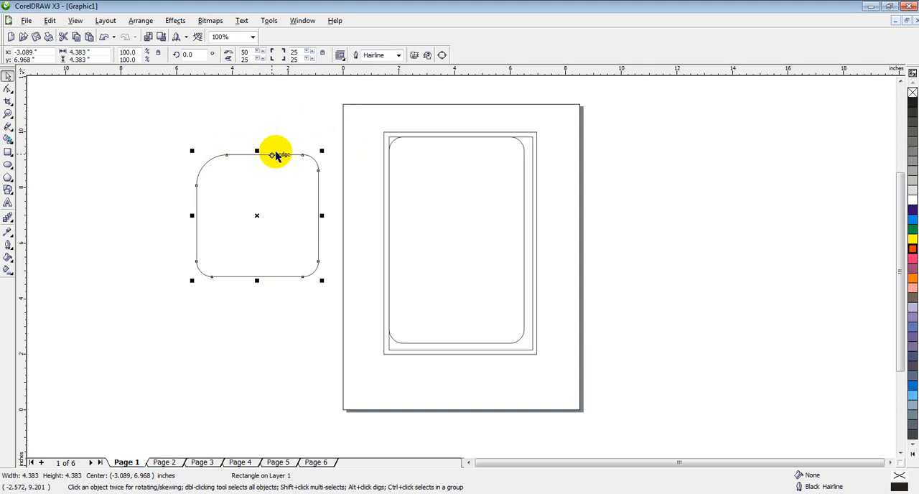
{"action": "left_click", "coordinate": [399, 57]}
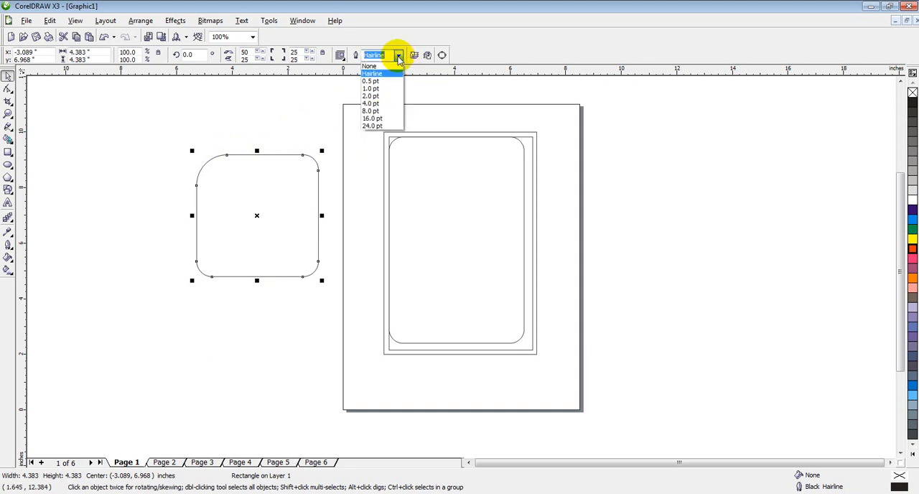
{"action": "left_click", "coordinate": [379, 89]}
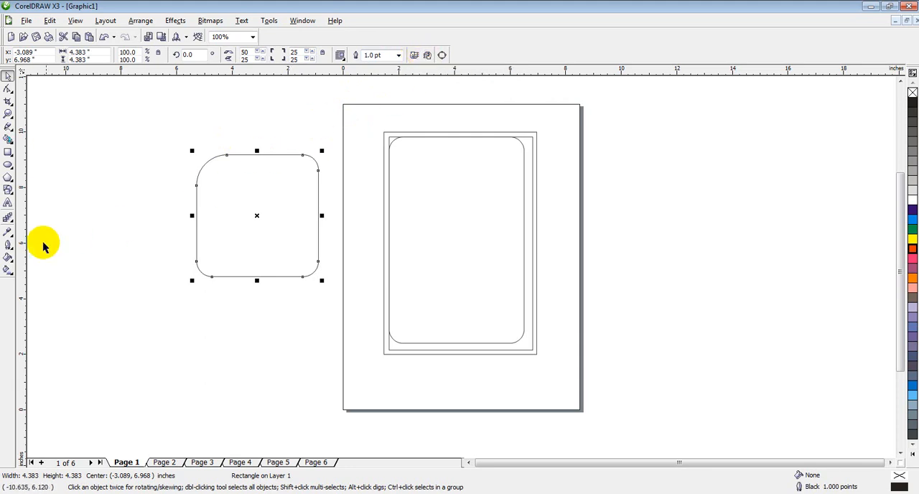
Step: Draw a rectangle about 5.31 × 4.86 inches that overlaps the lower-left part of the rounded square beside the page
{"action": "left_click", "coordinate": [7, 153]}
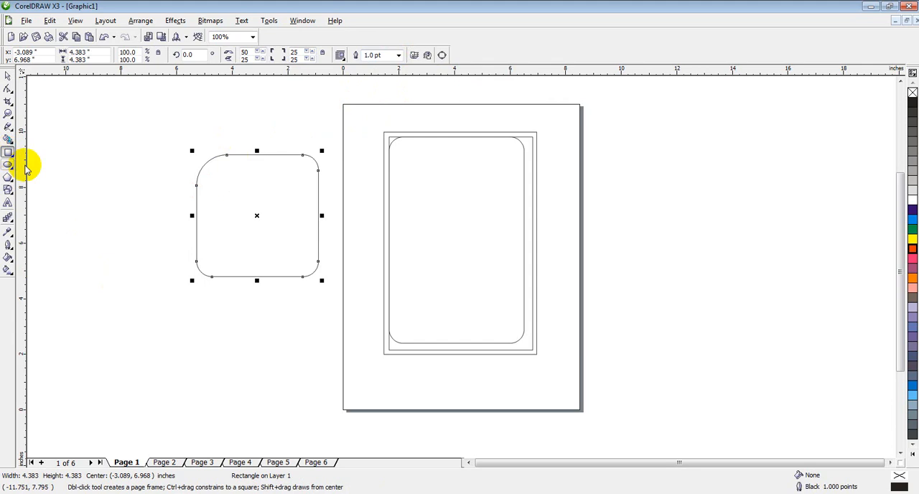
{"action": "left_click_drag", "start_coordinate": [109, 206], "coordinate": [257, 340]}
{"action": "left_click", "coordinate": [10, 76]}
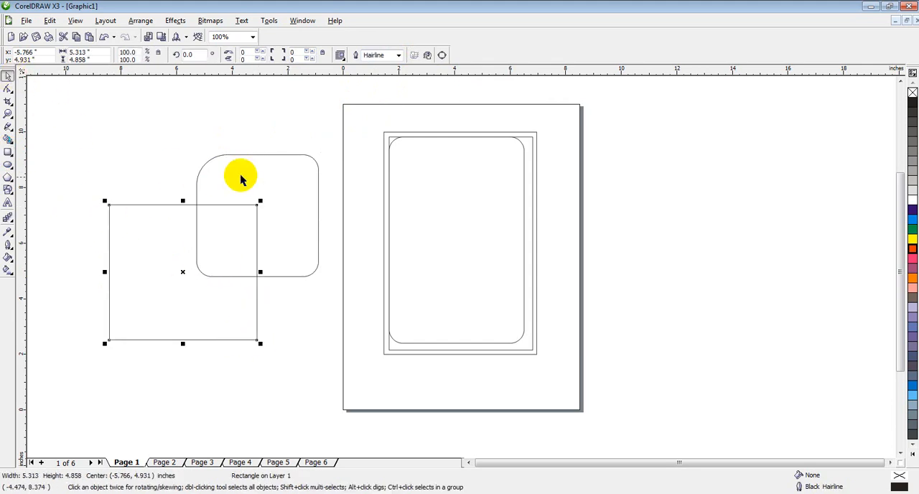
Step: Fill the rounded square with Cyan and the overlapping rectangle with Red
{"action": "left_click", "coordinate": [243, 160]}
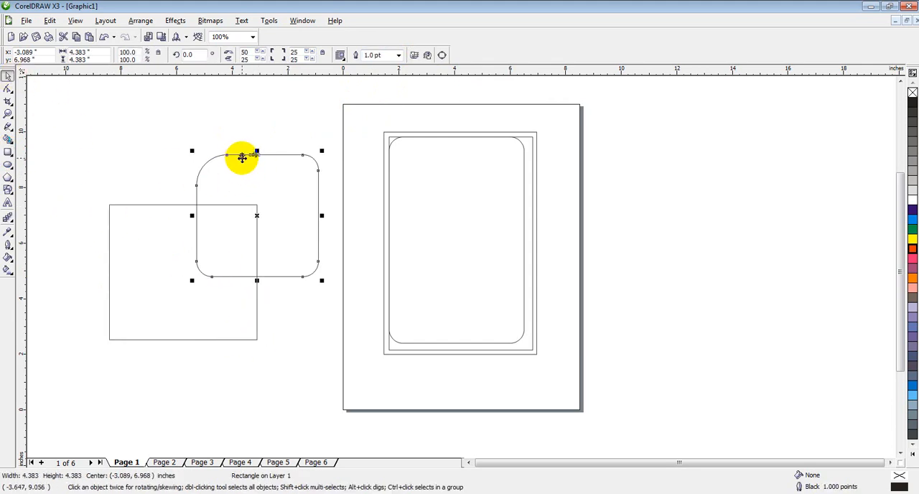
{"action": "left_click", "coordinate": [150, 229]}
{"action": "left_click", "coordinate": [303, 179]}
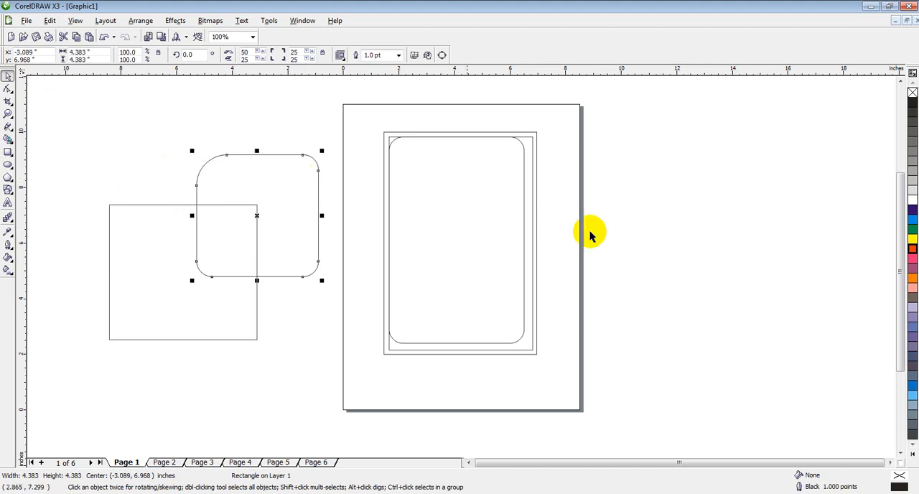
{"action": "left_click", "coordinate": [913, 225]}
{"action": "left_click", "coordinate": [229, 320]}
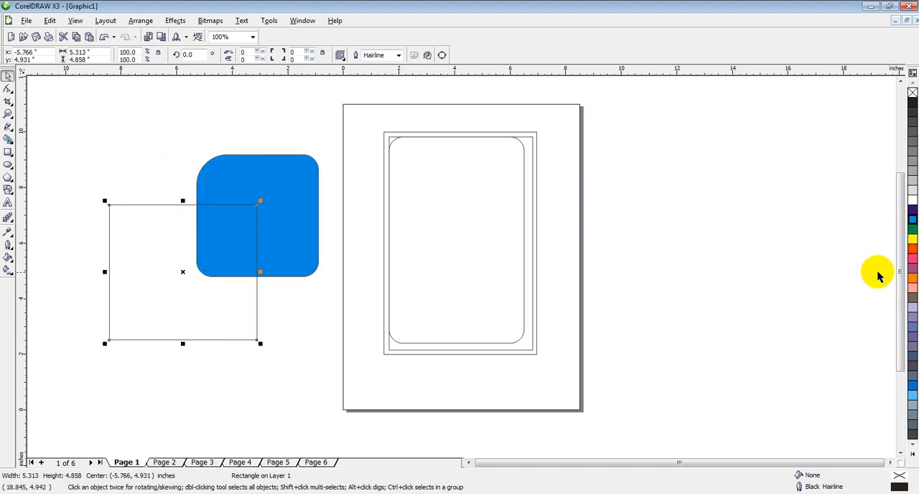
{"action": "left_click", "coordinate": [912, 252]}
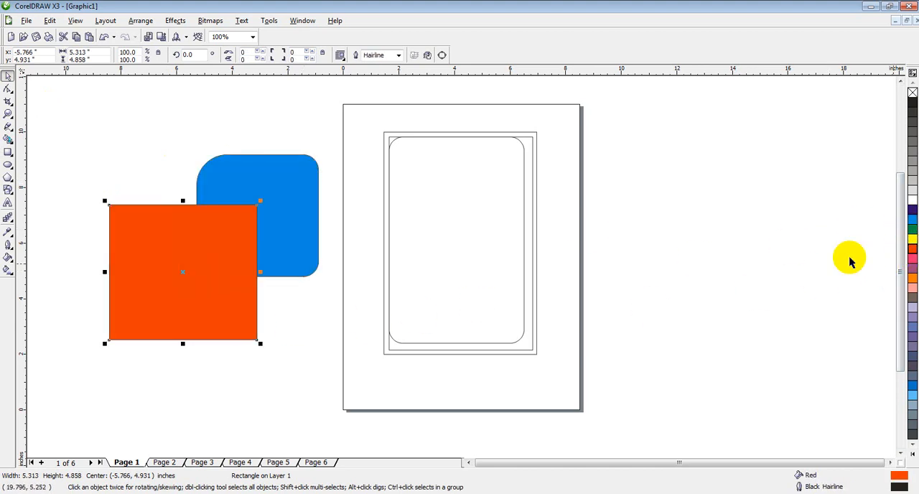
Step: Move the red rectangle slightly further over the blue shape, to about X -5.19, Y 5.04, and deselect it
{"action": "left_click", "coordinate": [163, 170]}
{"action": "left_click_drag", "start_coordinate": [195, 244], "coordinate": [211, 241]}
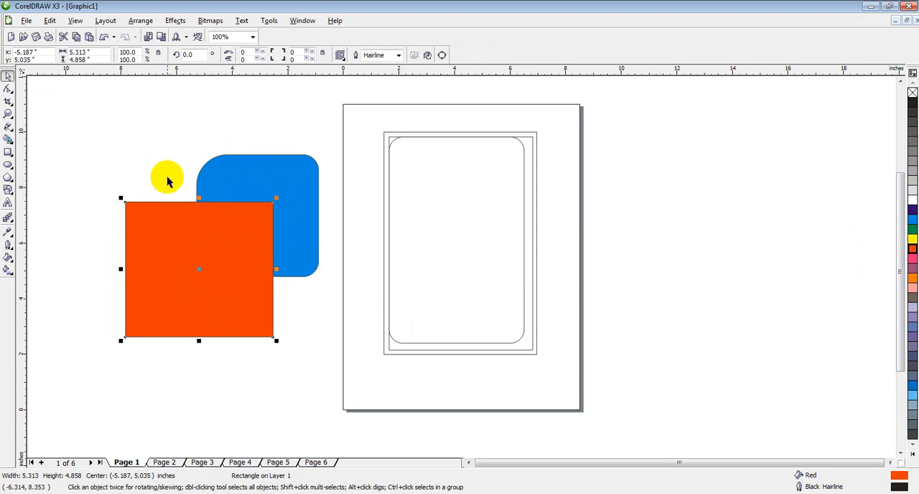
{"action": "left_click", "coordinate": [59, 176]}
Step: Draw a rectangle about 4.55 × 2.44 inches overlapping both the blue and red shapes, and fill it with Green
{"action": "left_click", "coordinate": [8, 153]}
{"action": "left_click_drag", "start_coordinate": [223, 182], "coordinate": [351, 252]}
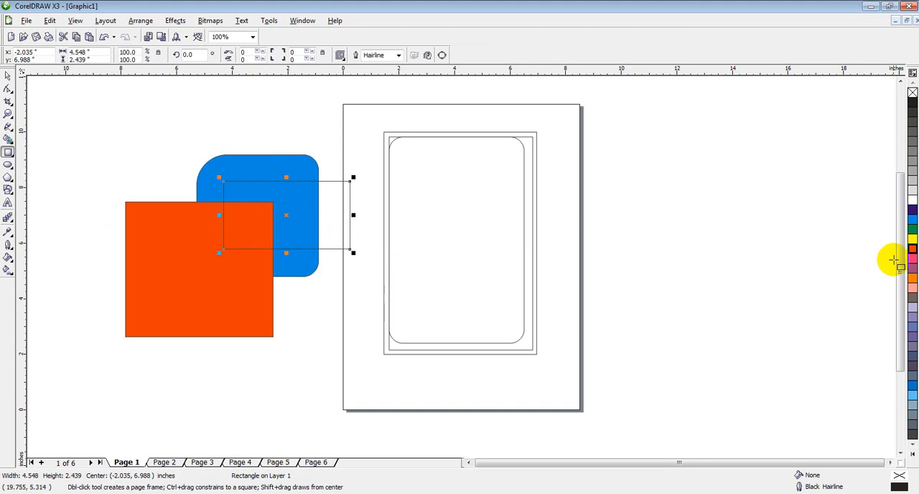
{"action": "left_click", "coordinate": [912, 230]}
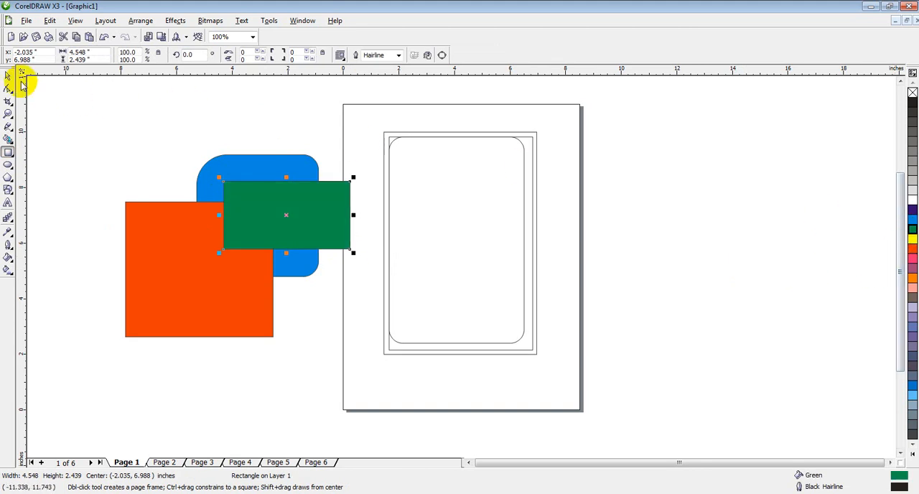
{"action": "left_click", "coordinate": [8, 76]}
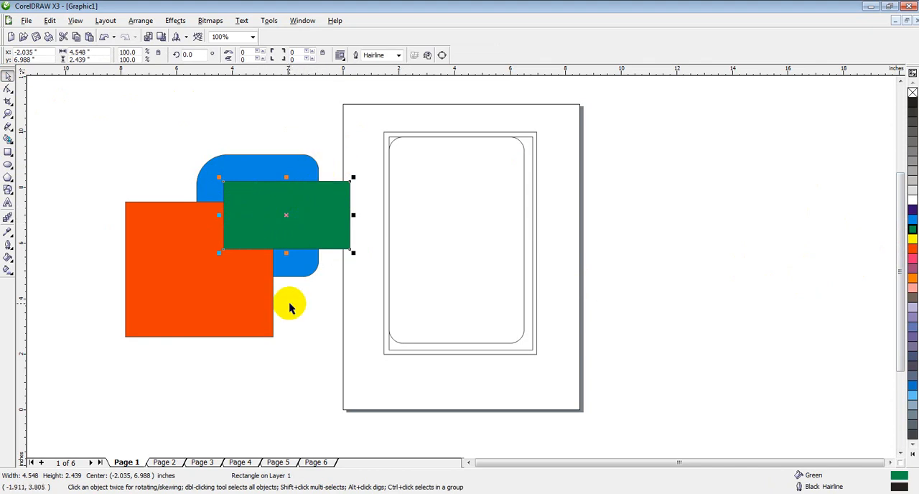
Step: Bring the blue rounded square to the front of the layer and deselect it
{"action": "left_click", "coordinate": [301, 166]}
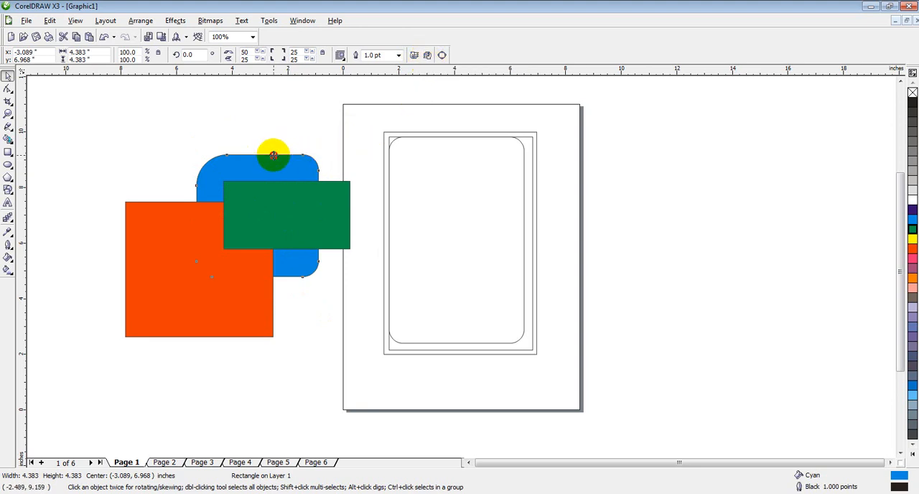
{"action": "left_click", "coordinate": [277, 153]}
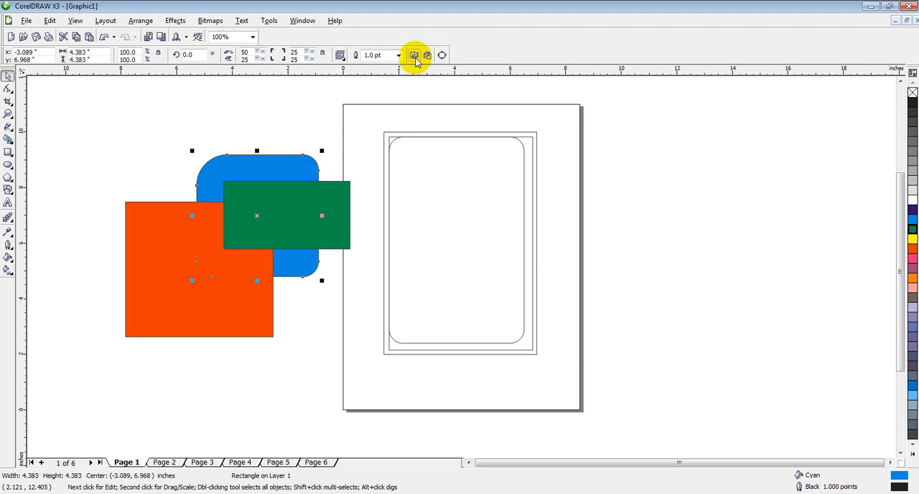
{"action": "left_click", "coordinate": [415, 56]}
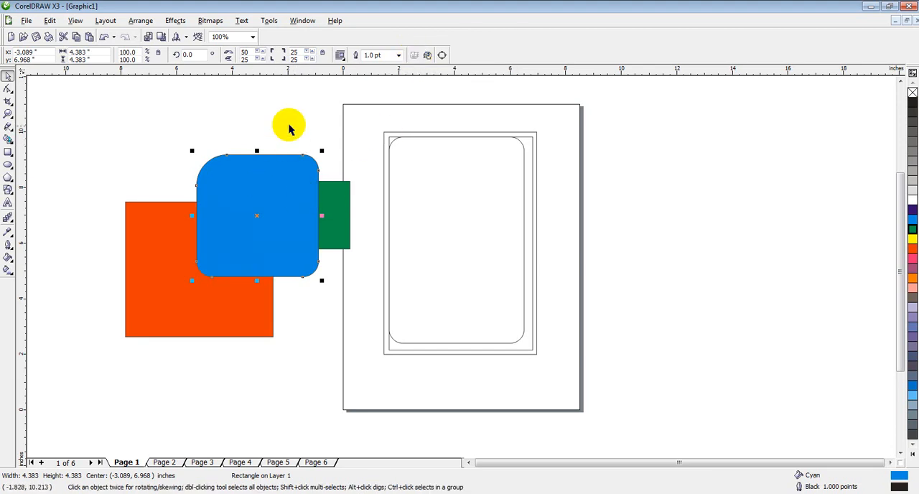
{"action": "left_click", "coordinate": [287, 127]}
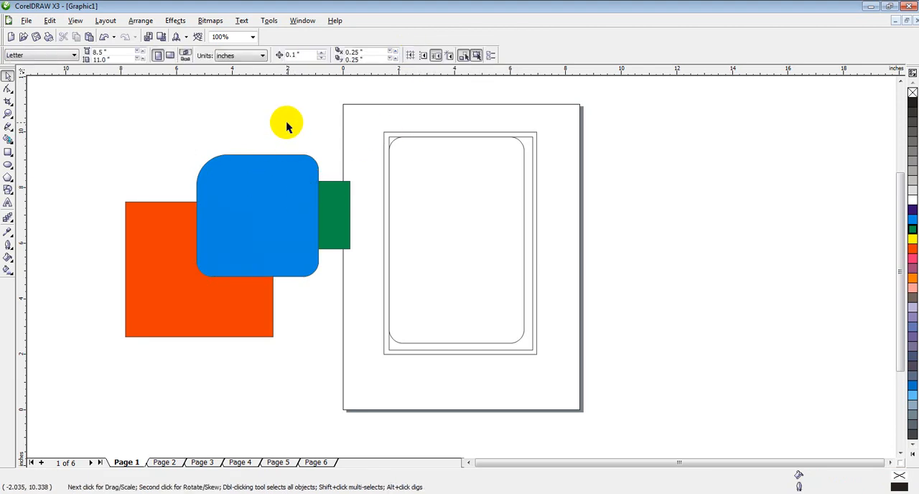
Step: Bring the red rectangle to the front of the layer, and send it to the back of the layer
{"action": "left_click", "coordinate": [168, 230]}
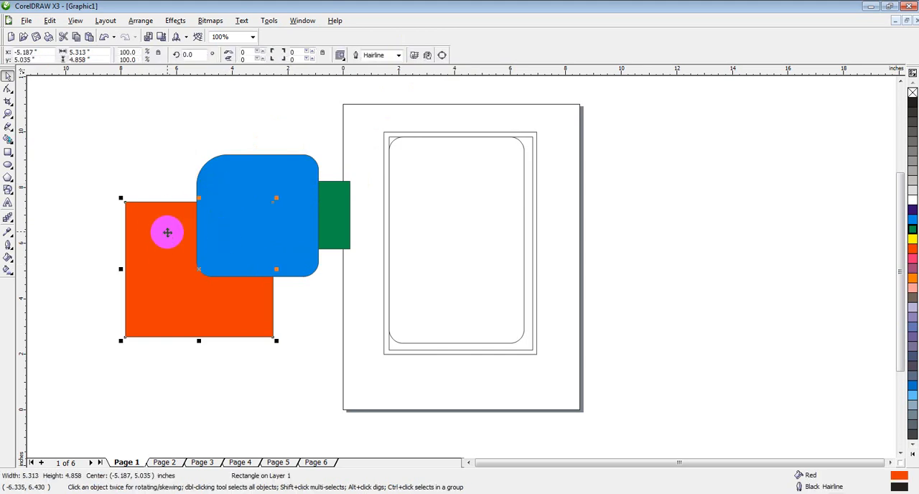
{"action": "left_click", "coordinate": [414, 56]}
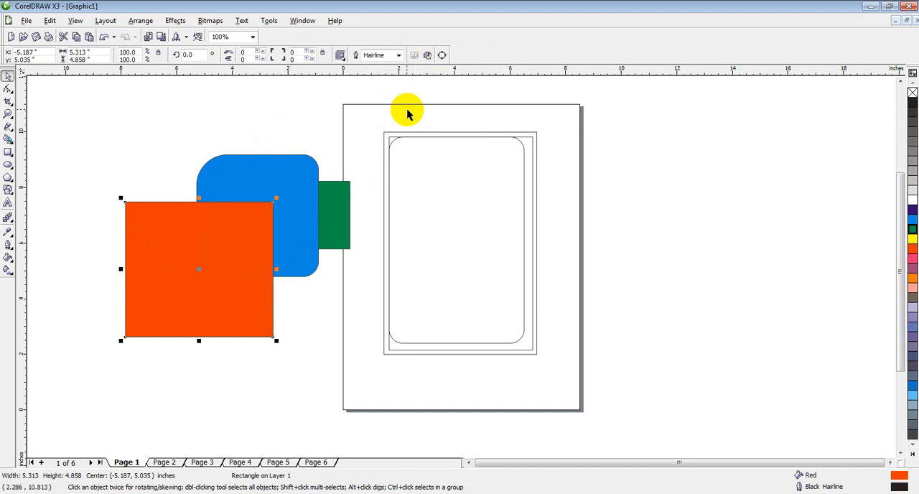
{"action": "left_click", "coordinate": [144, 229]}
{"action": "left_click", "coordinate": [144, 230]}
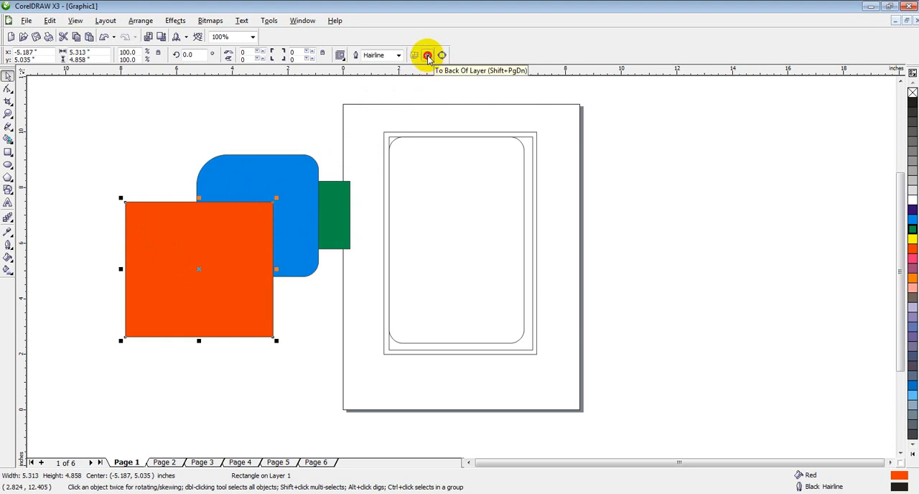
{"action": "left_click", "coordinate": [428, 57]}
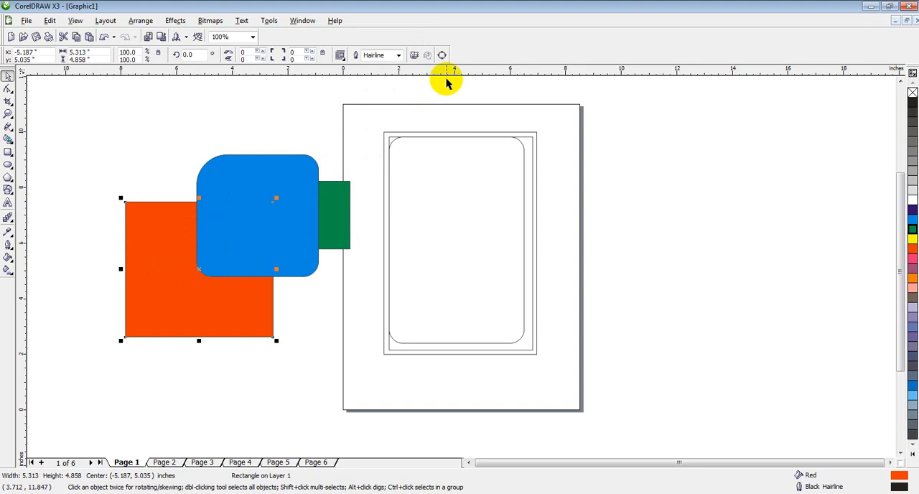
{"action": "left_click", "coordinate": [255, 159]}
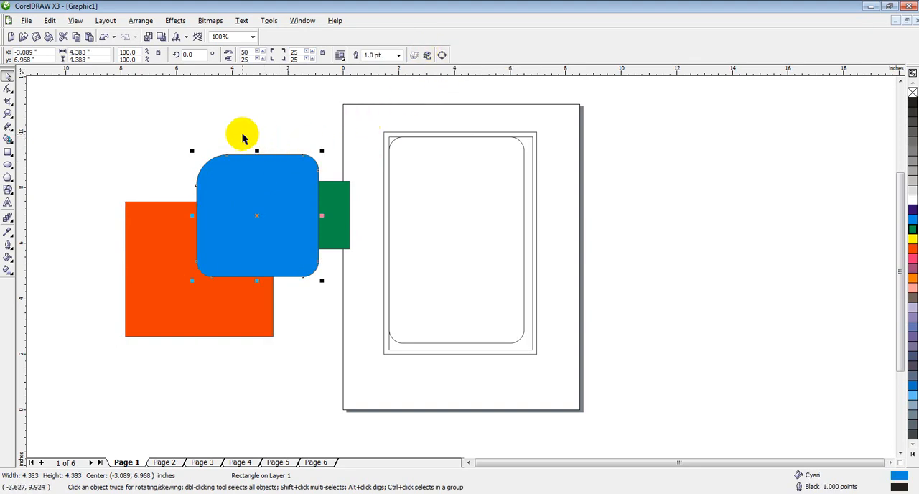
{"action": "left_click", "coordinate": [227, 156]}
{"action": "left_click_drag", "start_coordinate": [225, 155], "coordinate": [216, 164]}
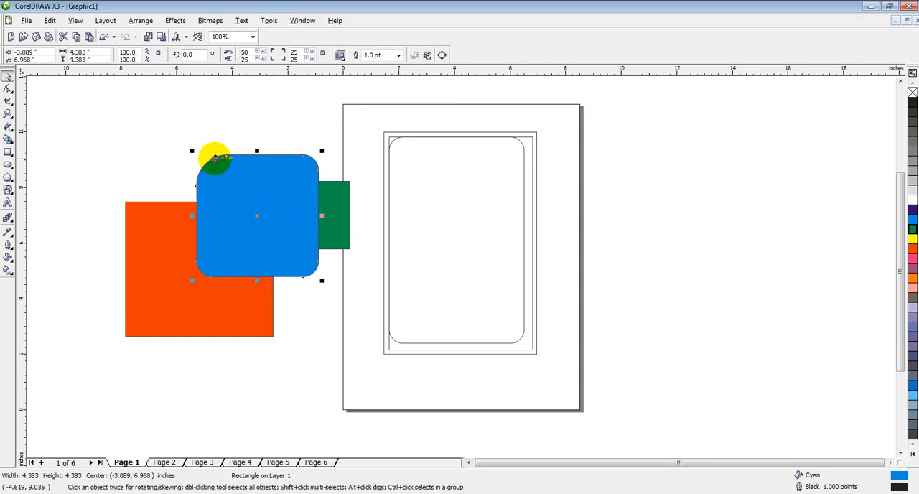
{"action": "left_click_drag", "start_coordinate": [214, 158], "coordinate": [259, 180]}
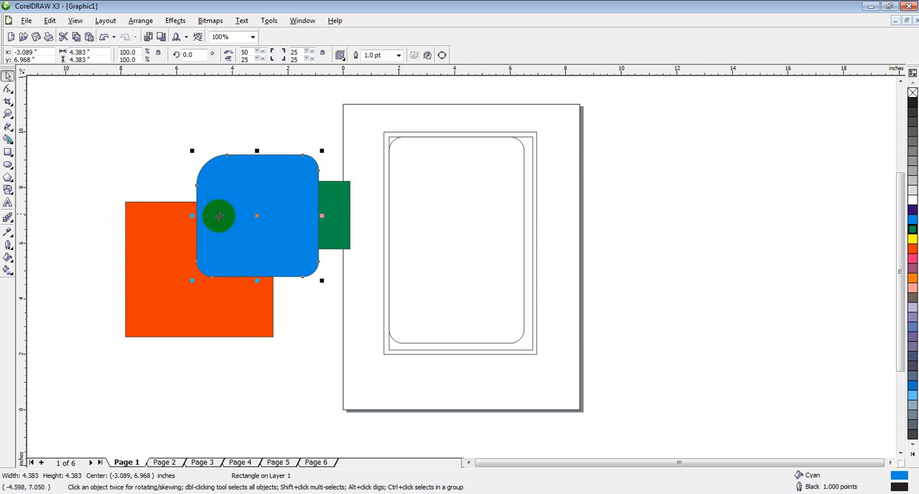
{"action": "left_click", "coordinate": [159, 168]}
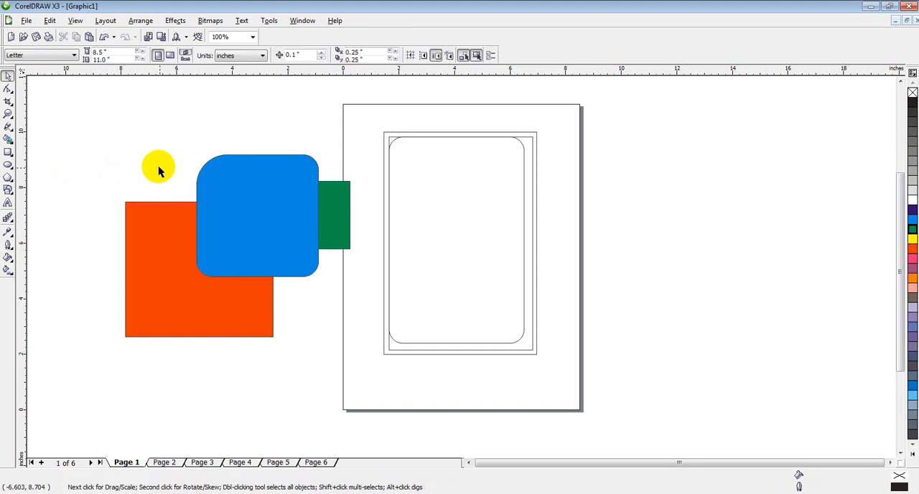
{"action": "left_click", "coordinate": [141, 239]}
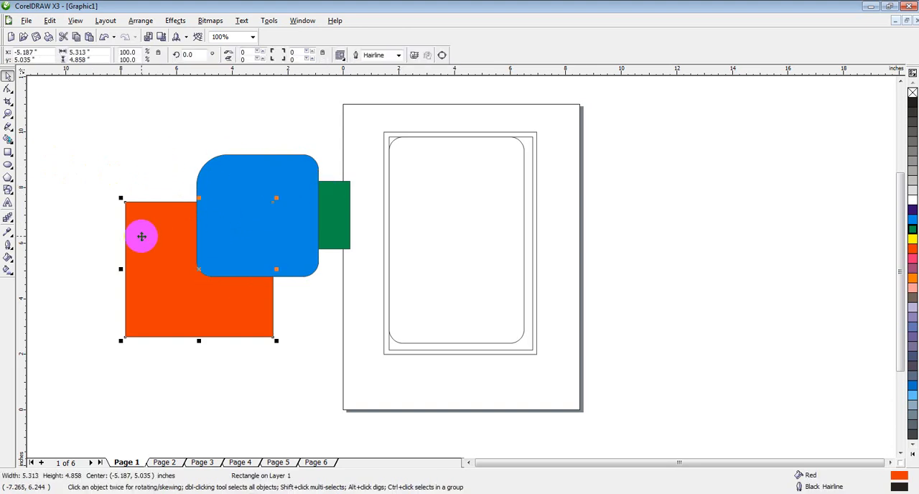
{"action": "left_click", "coordinate": [85, 127]}
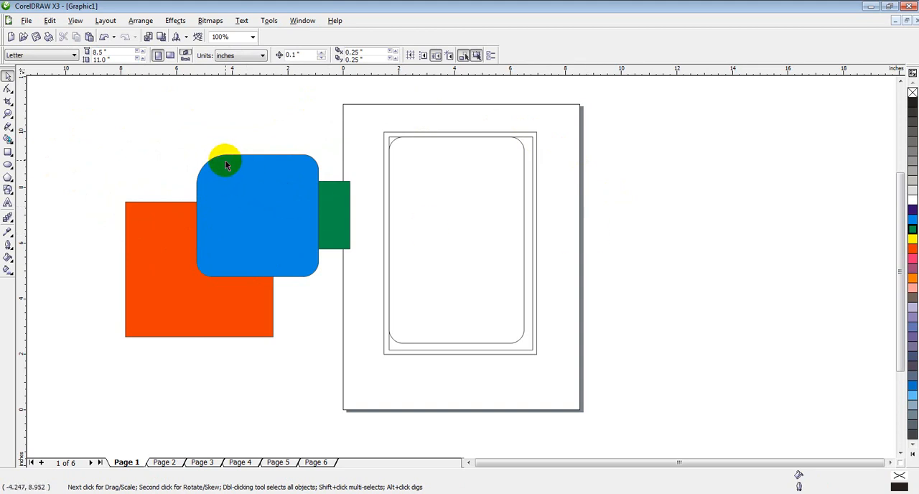
Step: Stretch the blue shape to about 8.91 inches wide and 7.96 inches tall, and scale it proportionally from its lower-right corner to about 5.56 × 4.97 inches
{"action": "left_click", "coordinate": [269, 158]}
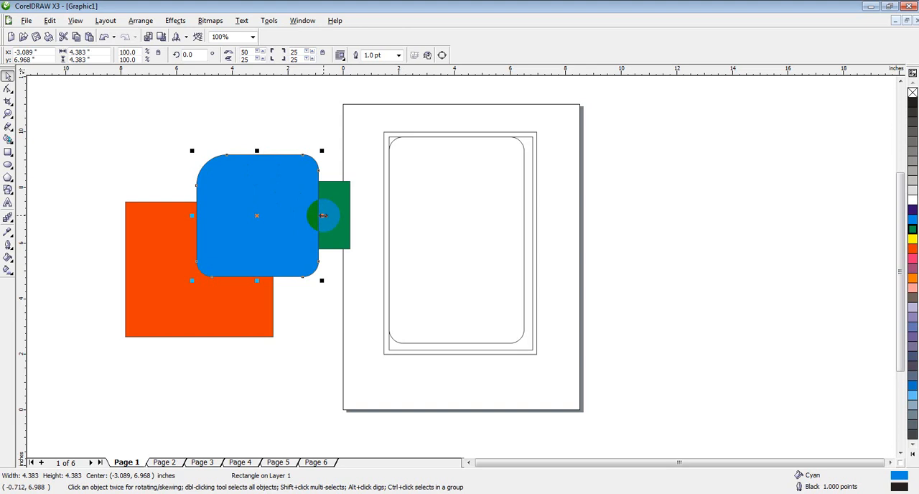
{"action": "left_click_drag", "start_coordinate": [324, 215], "coordinate": [447, 215]}
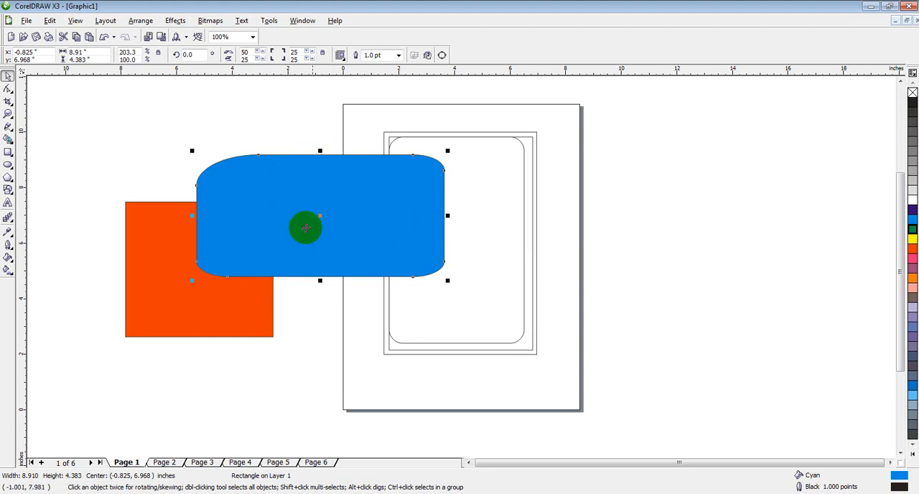
{"action": "left_click_drag", "start_coordinate": [320, 281], "coordinate": [319, 378]}
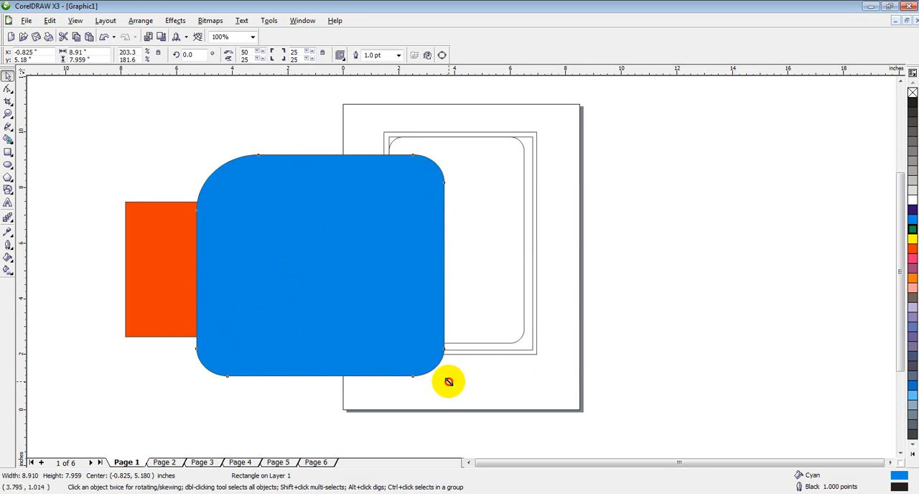
{"action": "left_click_drag", "start_coordinate": [449, 382], "coordinate": [353, 294]}
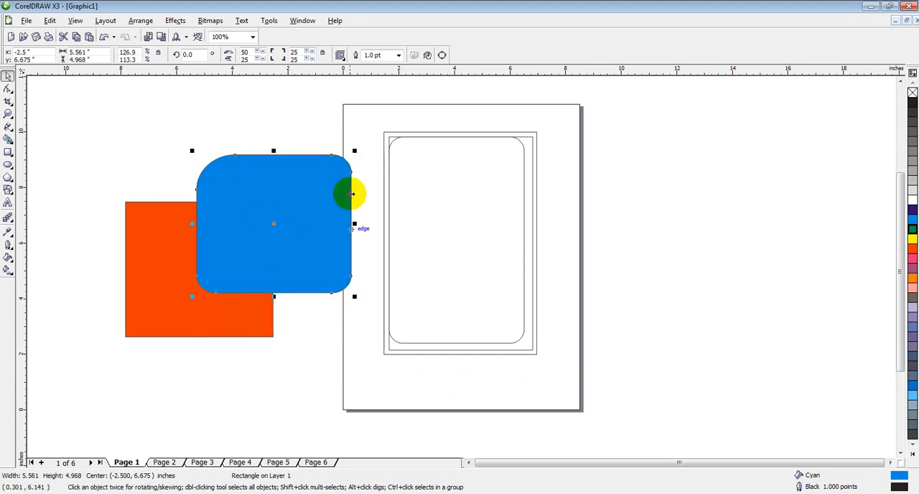
Step: Scale the blue shape proportionally to about 4.29 × 3.83 inches and move it to the empty area right of the page
{"action": "left_click_drag", "start_coordinate": [353, 150], "coordinate": [324, 180]}
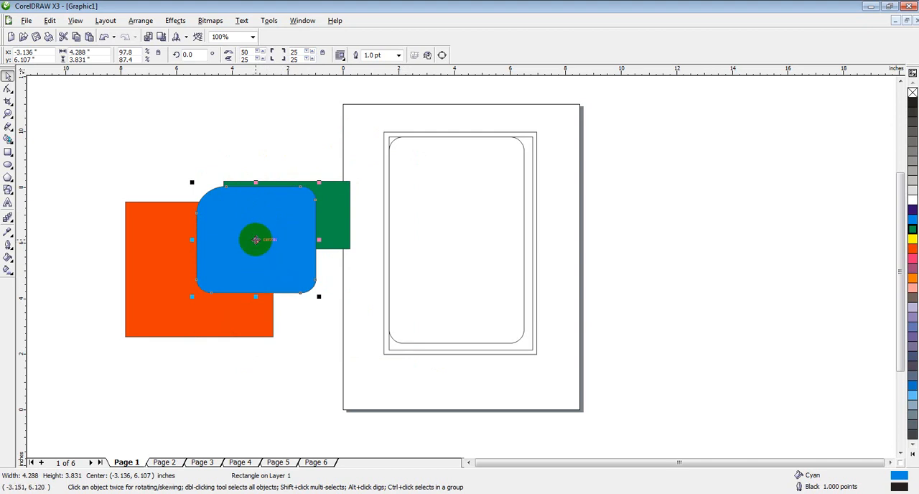
{"action": "mouse_move", "coordinate": [259, 242]}
{"action": "left_mouse_down"}
{"action": "mouse_move", "coordinate": [289, 262]}
{"action": "mouse_move", "coordinate": [417, 283]}
{"action": "mouse_move", "coordinate": [496, 201]}
{"action": "mouse_move", "coordinate": [673, 181]}
{"action": "mouse_move", "coordinate": [669, 168]}
{"action": "mouse_move", "coordinate": [686, 156]}
{"action": "mouse_move", "coordinate": [670, 168]}
{"action": "left_mouse_up"}
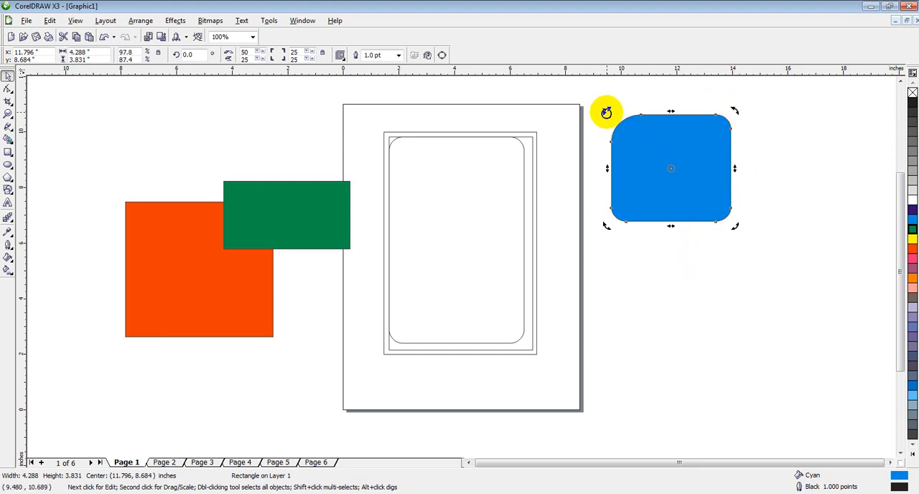
Step: Rotate the blue shape freely around its center to about 295.3°, then 358°, and finally 342°
{"action": "left_click_drag", "start_coordinate": [607, 111], "coordinate": [683, 97]}
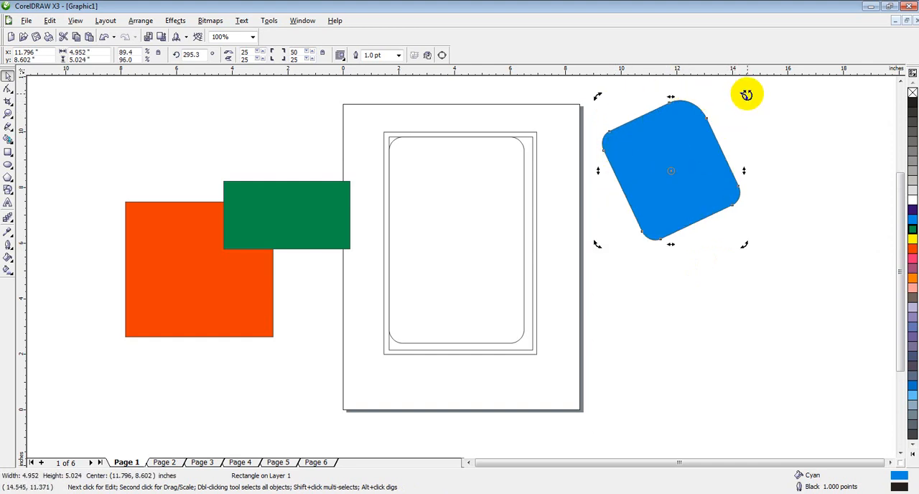
{"action": "double_click", "coordinate": [191, 54]}
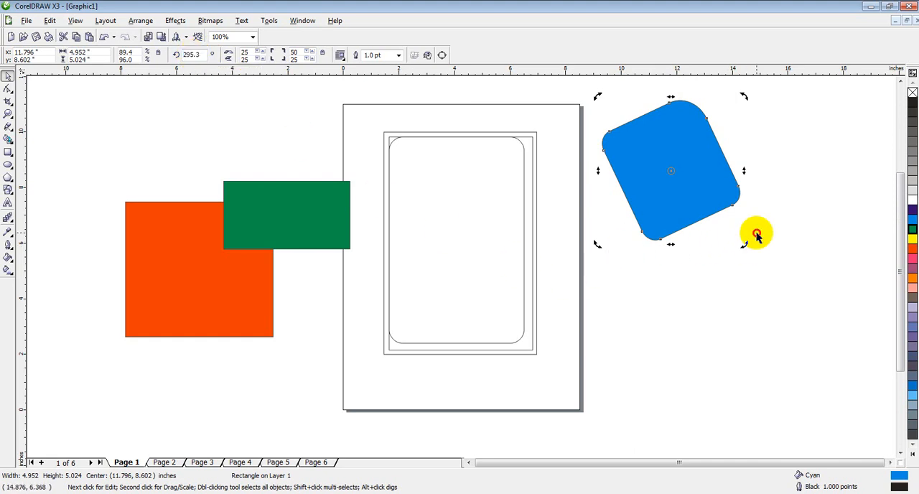
{"action": "left_click_drag", "start_coordinate": [747, 246], "coordinate": [763, 153]}
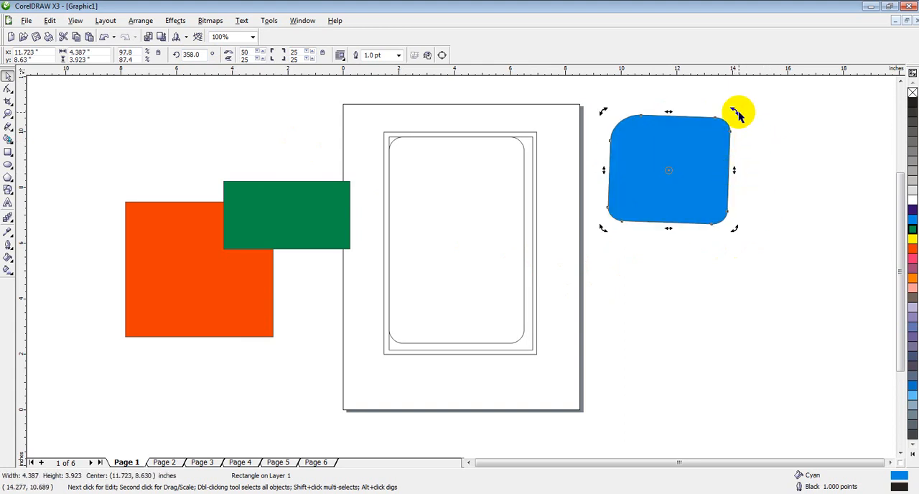
{"action": "left_click_drag", "start_coordinate": [734, 112], "coordinate": [738, 111]}
{"action": "left_click_drag", "start_coordinate": [745, 125], "coordinate": [744, 137]}
Step: Move the blue shape's rotation center to its upper-right corner, rotate it to about 31.7°, then recenter the pivot and straighten the shape to 360°
{"action": "mouse_move", "coordinate": [670, 171]}
{"action": "left_mouse_down"}
{"action": "mouse_move", "coordinate": [698, 214]}
{"action": "mouse_move", "coordinate": [703, 161]}
{"action": "left_mouse_up"}
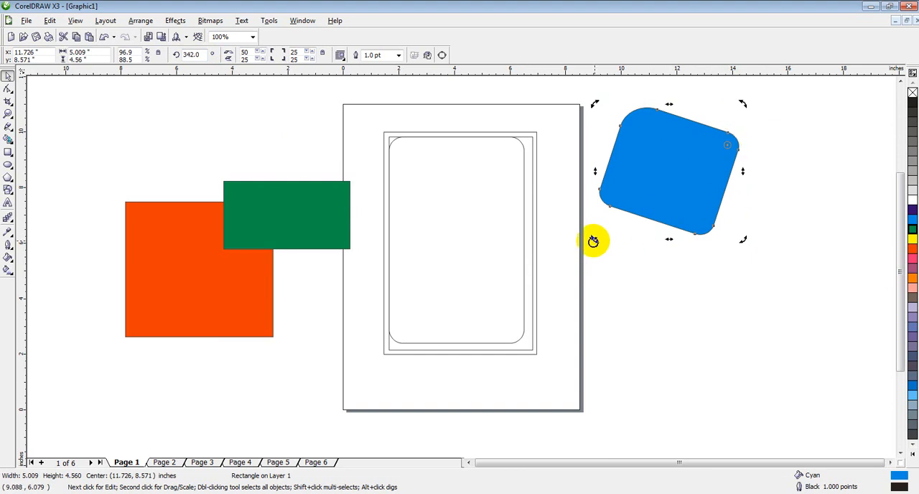
{"action": "left_click_drag", "start_coordinate": [593, 242], "coordinate": [703, 270]}
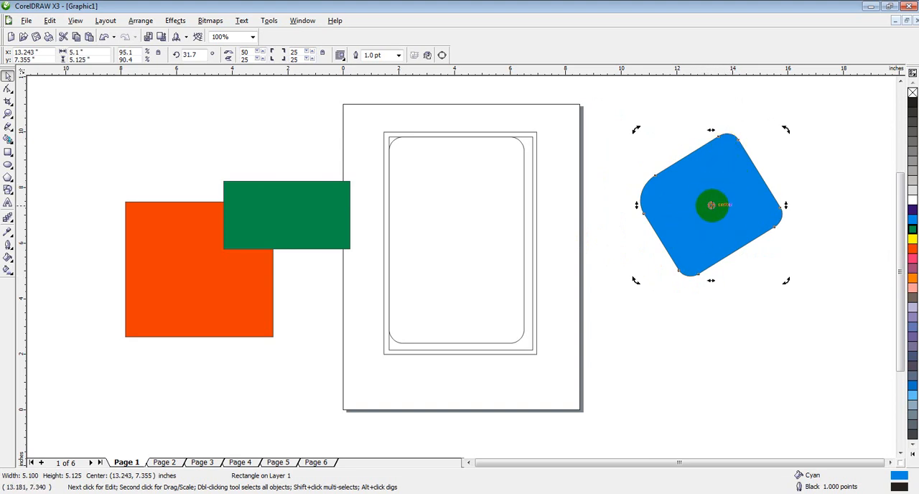
{"action": "left_click_drag", "start_coordinate": [790, 128], "coordinate": [825, 181]}
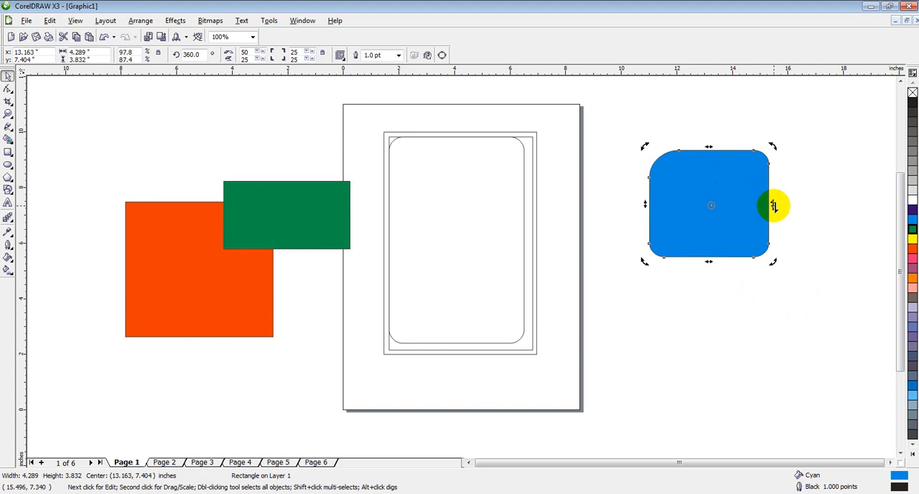
Step: Skew the blue shape vertically by its right side and horizontally by its lower side, to about 5.58 × 5.10 inches overall
{"action": "left_click_drag", "start_coordinate": [773, 206], "coordinate": [766, 157]}
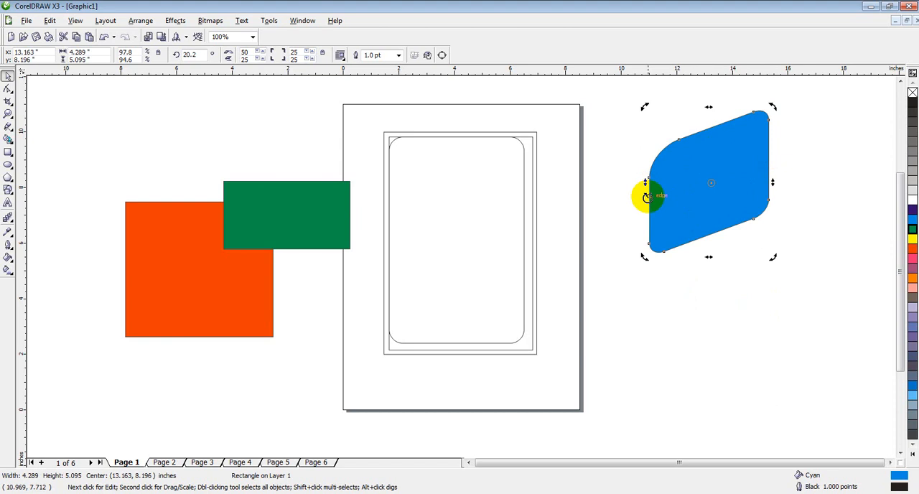
{"action": "left_click_drag", "start_coordinate": [709, 259], "coordinate": [681, 249]}
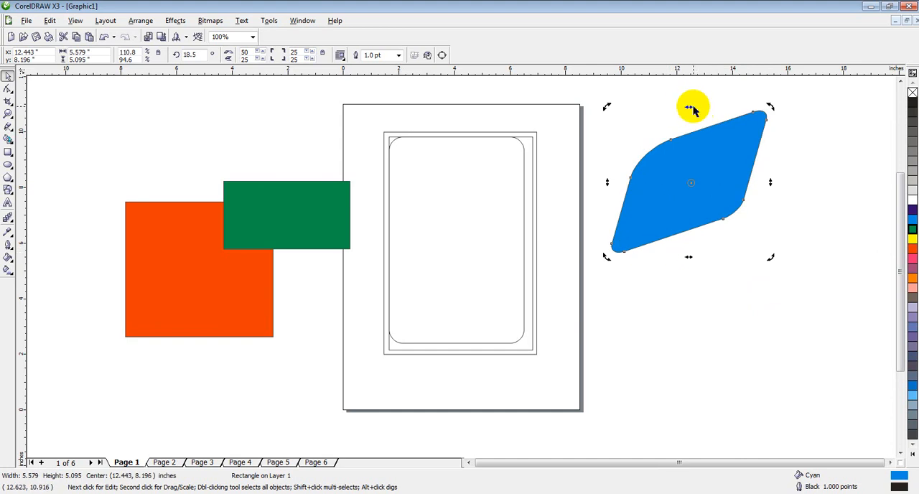